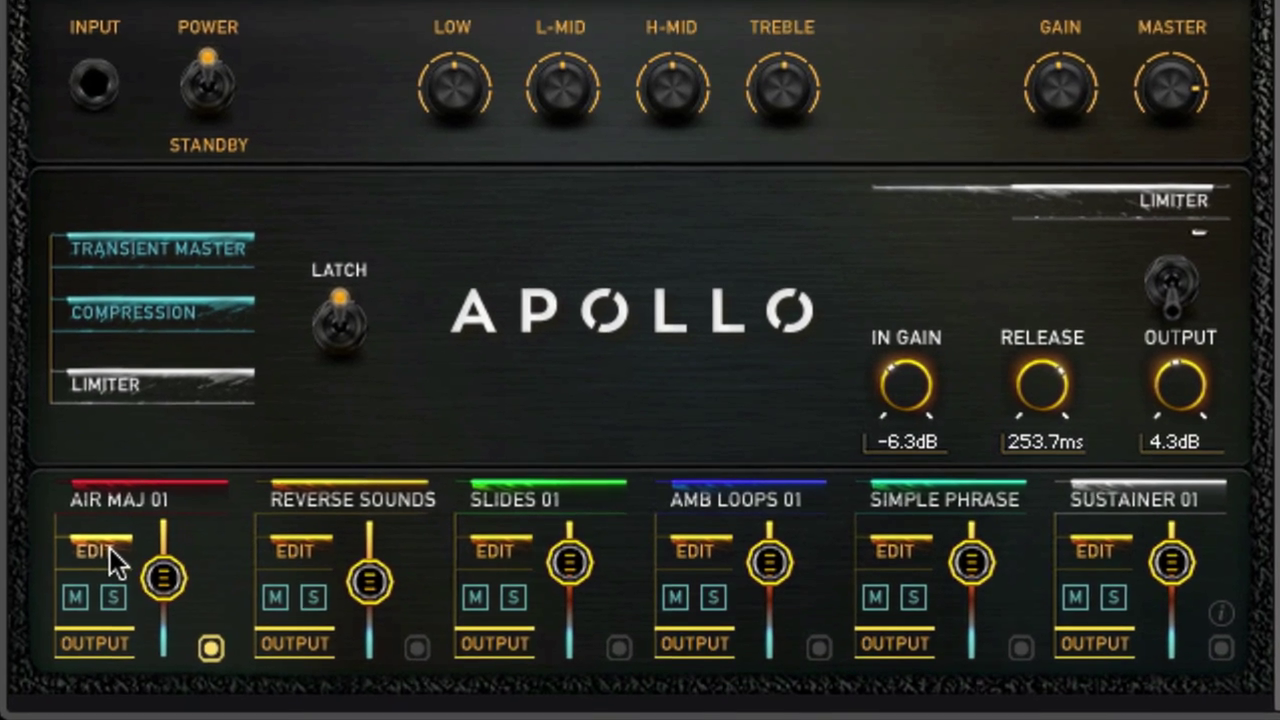
Return to the Ambient Designer main page and lower the Reverse Sounds layer's level slightly
left_click(108, 550)
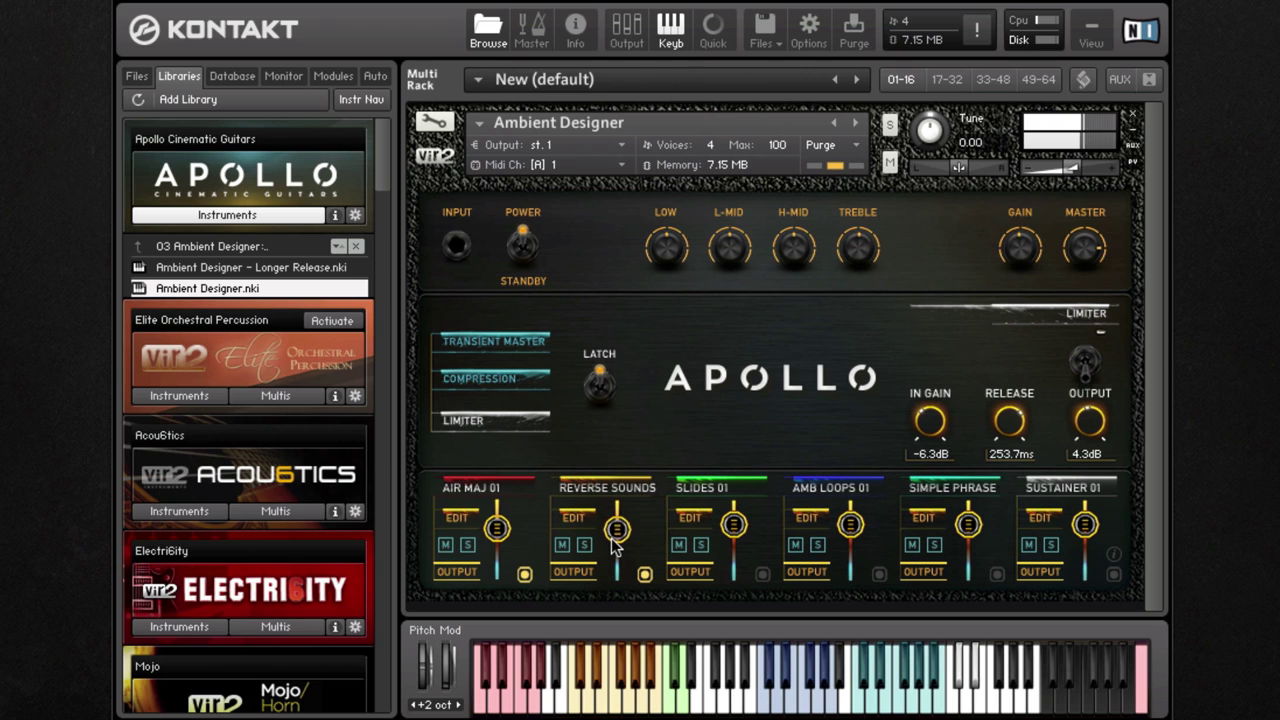
left_click_drag(611, 538, 616, 540)
Pan Reverse Sounds' F# fully right and D# to -87, then lower the Slides 01 level
left_click(582, 520)
left_click_drag(808, 358, 766, 248)
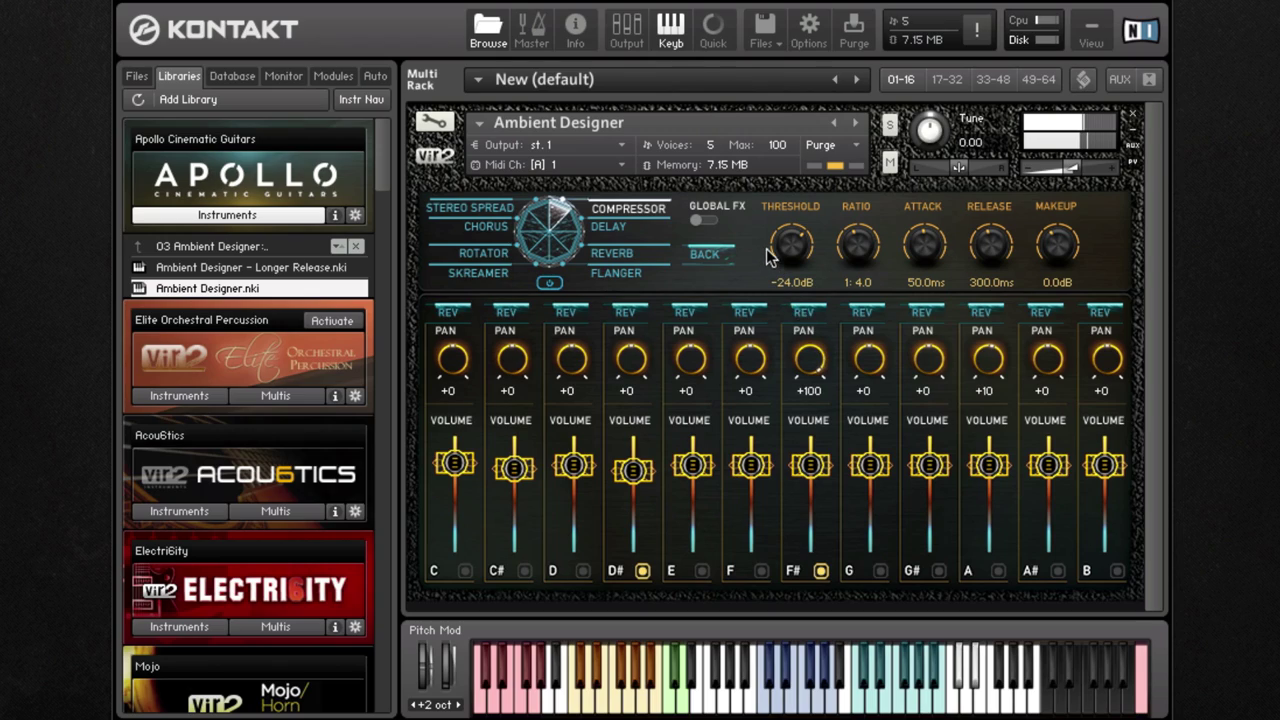
left_click_drag(640, 370, 636, 500)
left_click(710, 256)
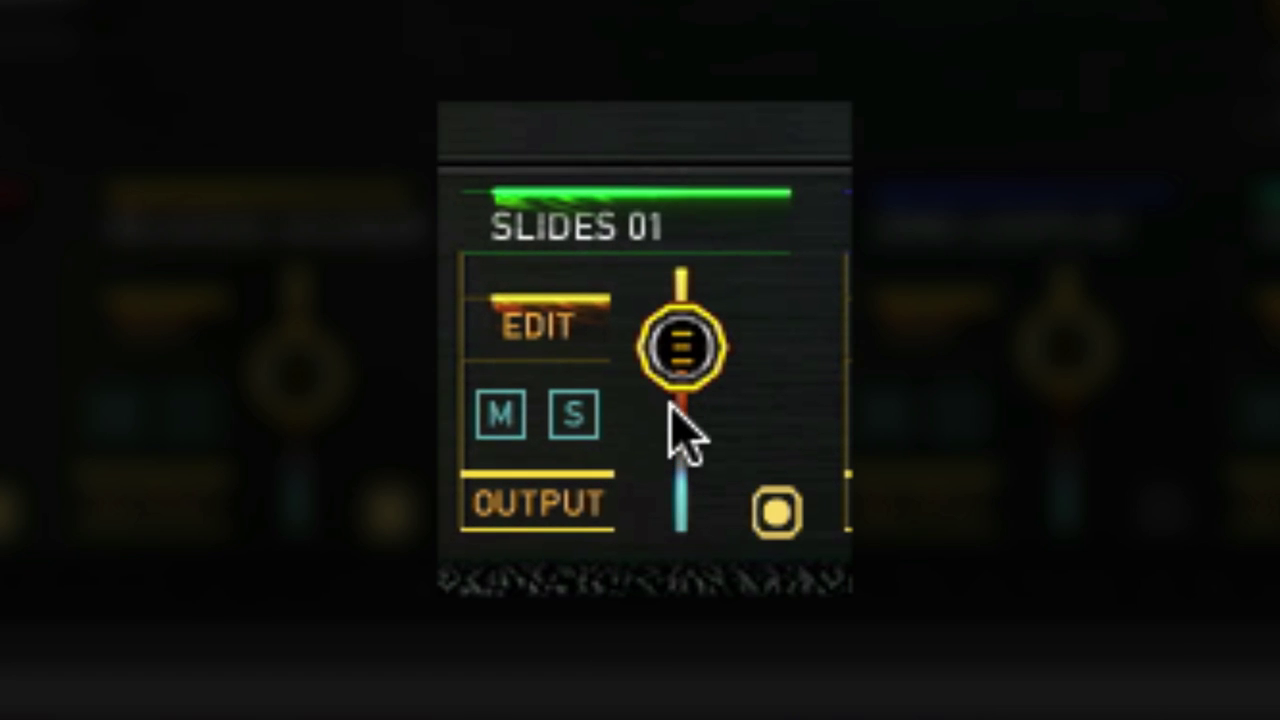
left_click_drag(686, 380, 687, 426)
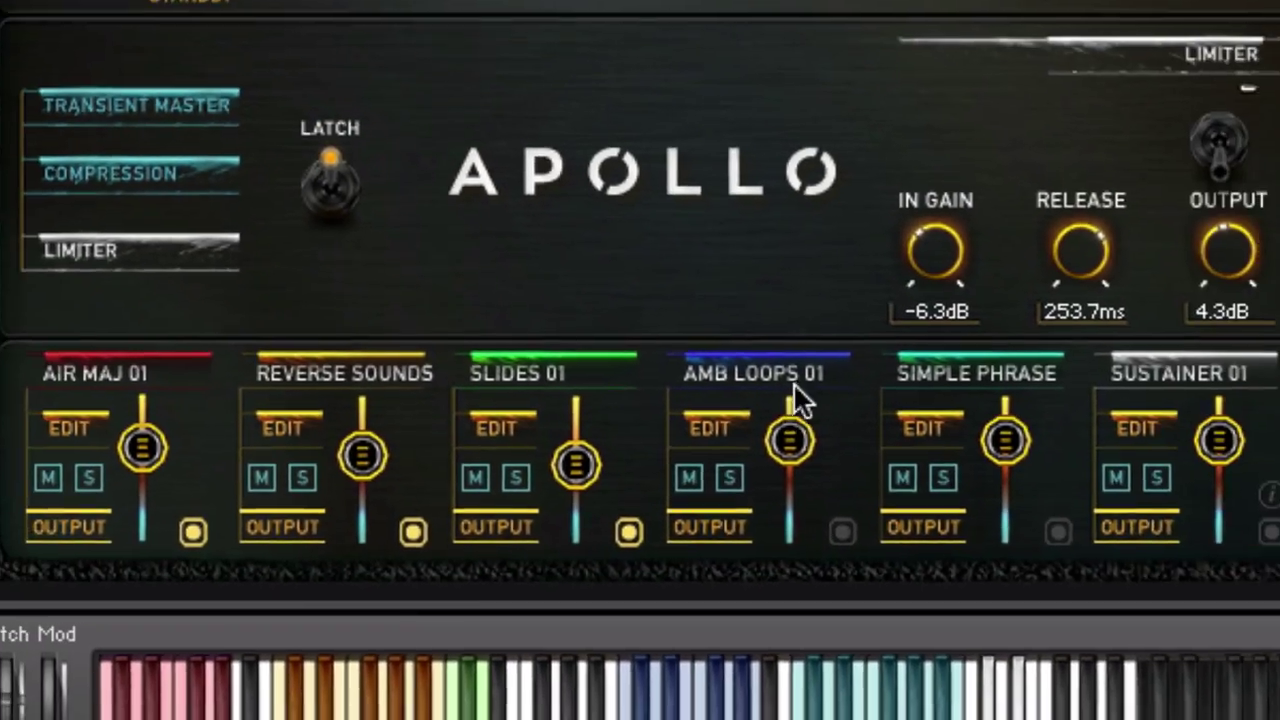
Swap the fourth layer from Amb Loops 01 to Air Maj 06 from the 77-group list
left_click(793, 383)
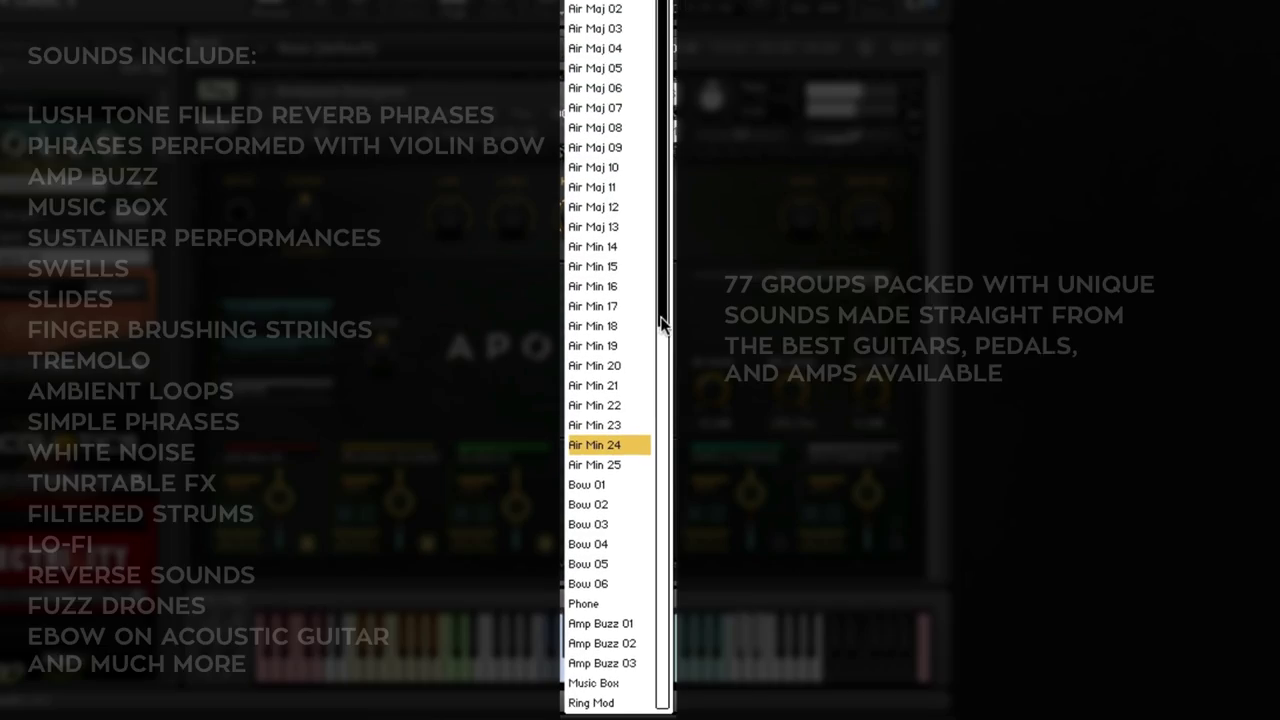
left_click_drag(660, 322, 677, 469)
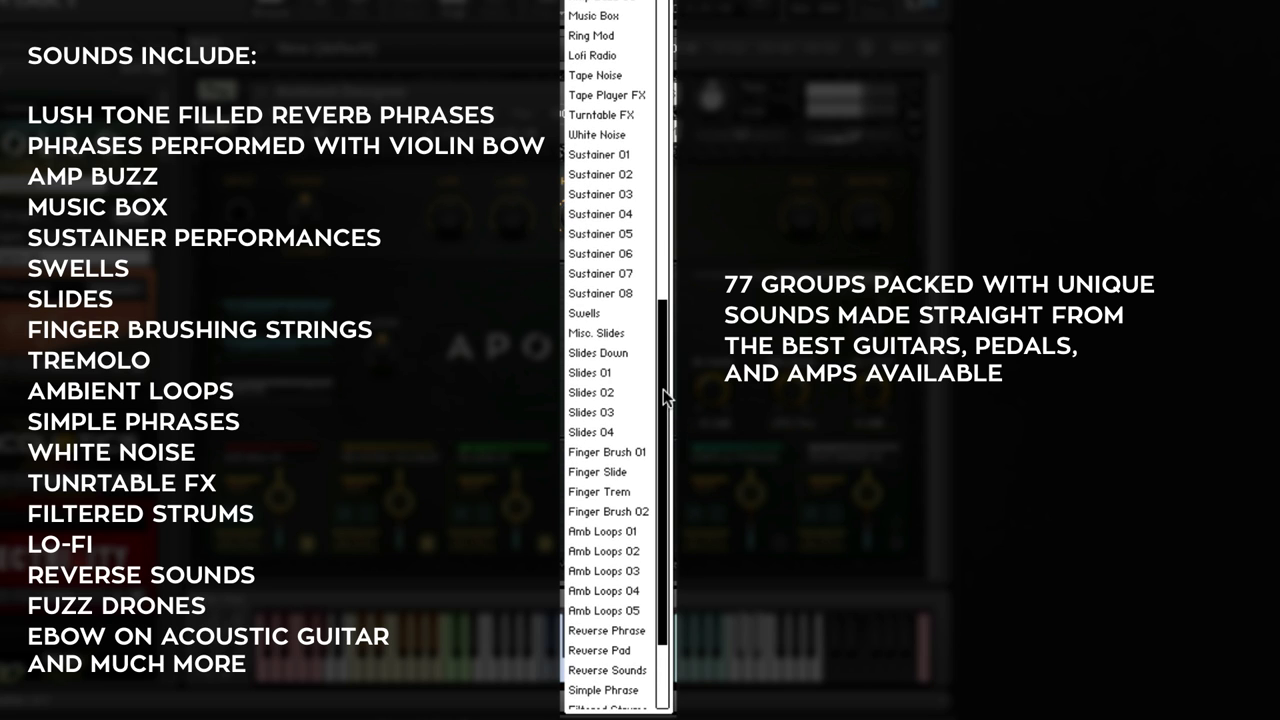
left_click_drag(663, 389, 632, 98)
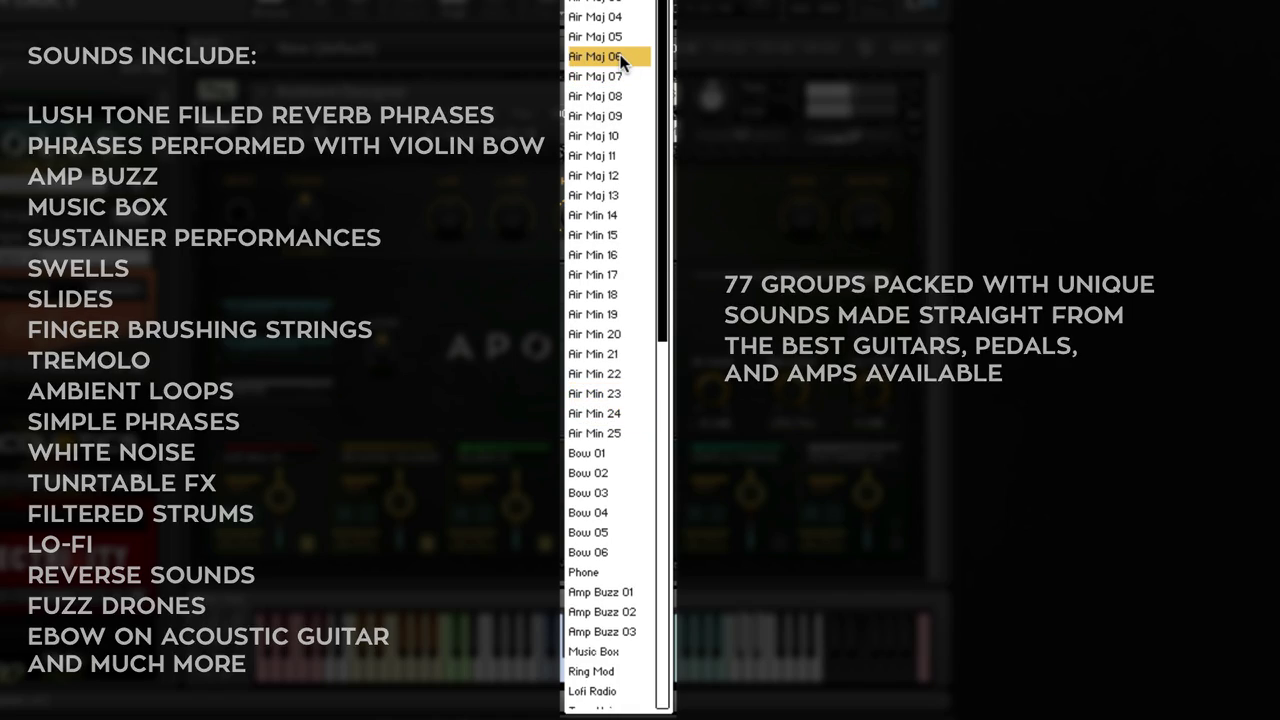
left_click(620, 56)
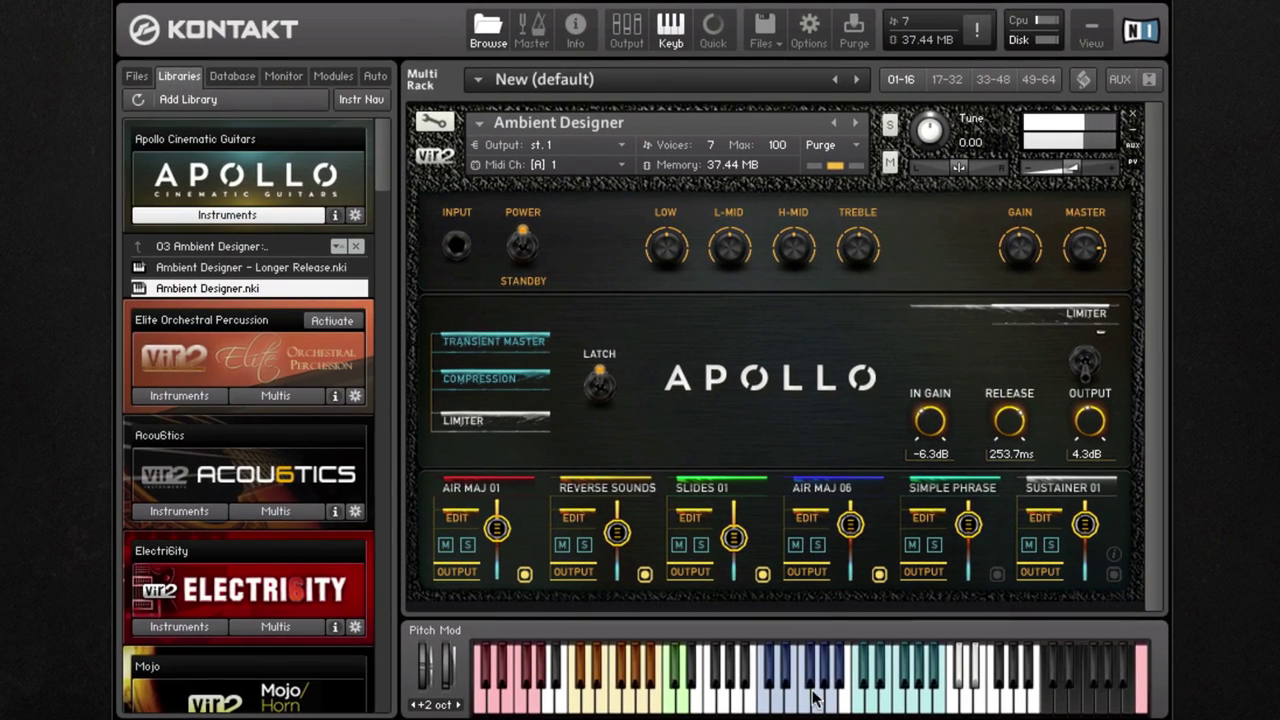
Pan Air Maj 06's D# right, solo-audition Simple Phrase, Air Maj 06 and Slides 01, then turn latch off
left_click(810, 518)
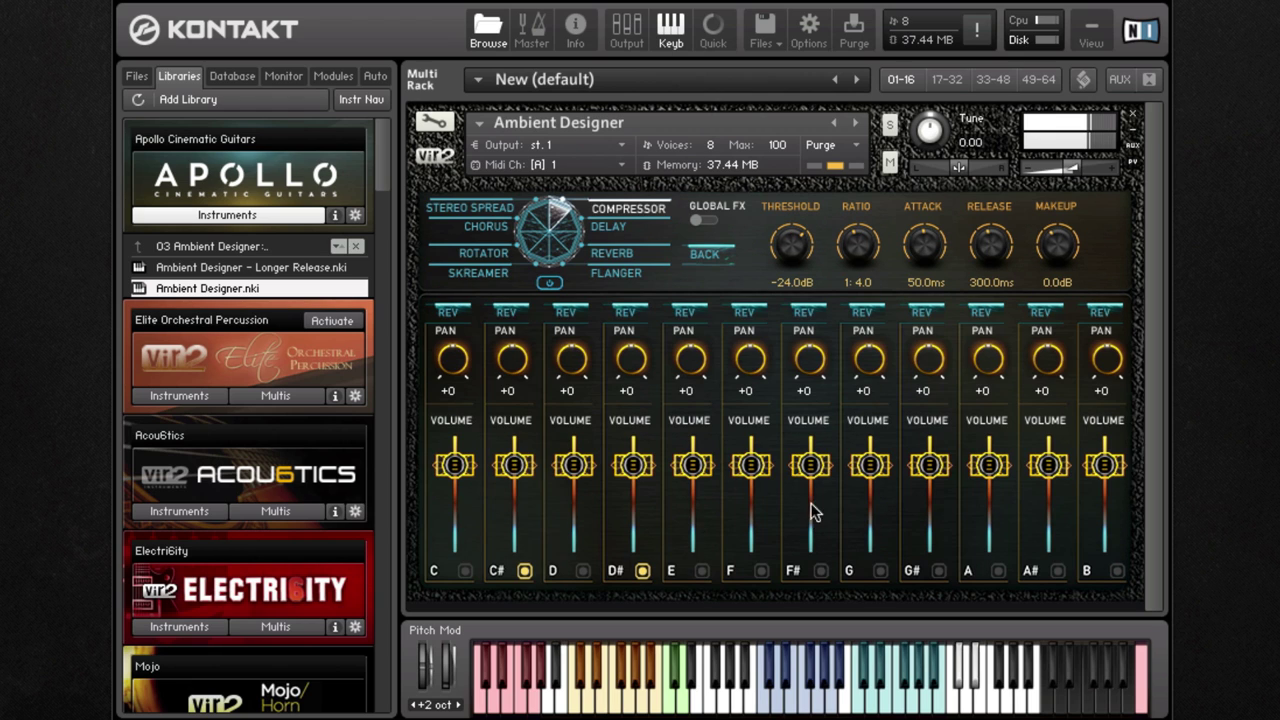
left_click_drag(640, 358, 630, 318)
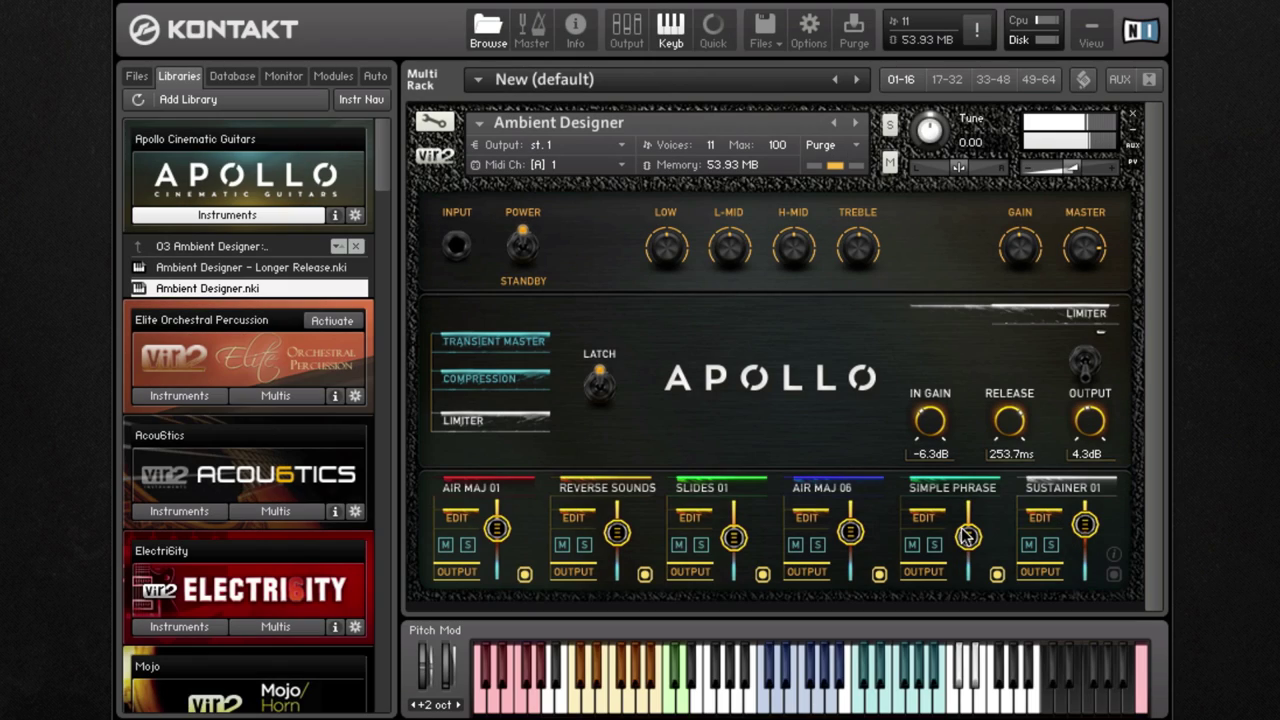
left_click(935, 546)
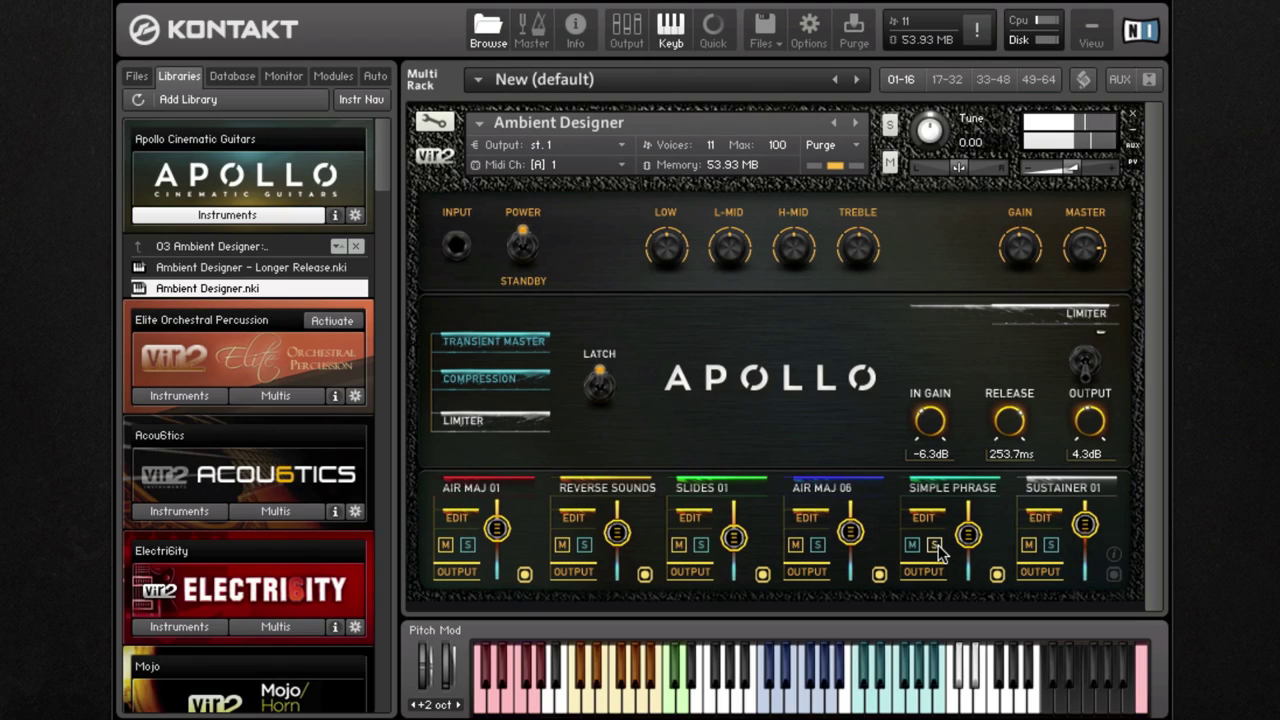
left_click(817, 546)
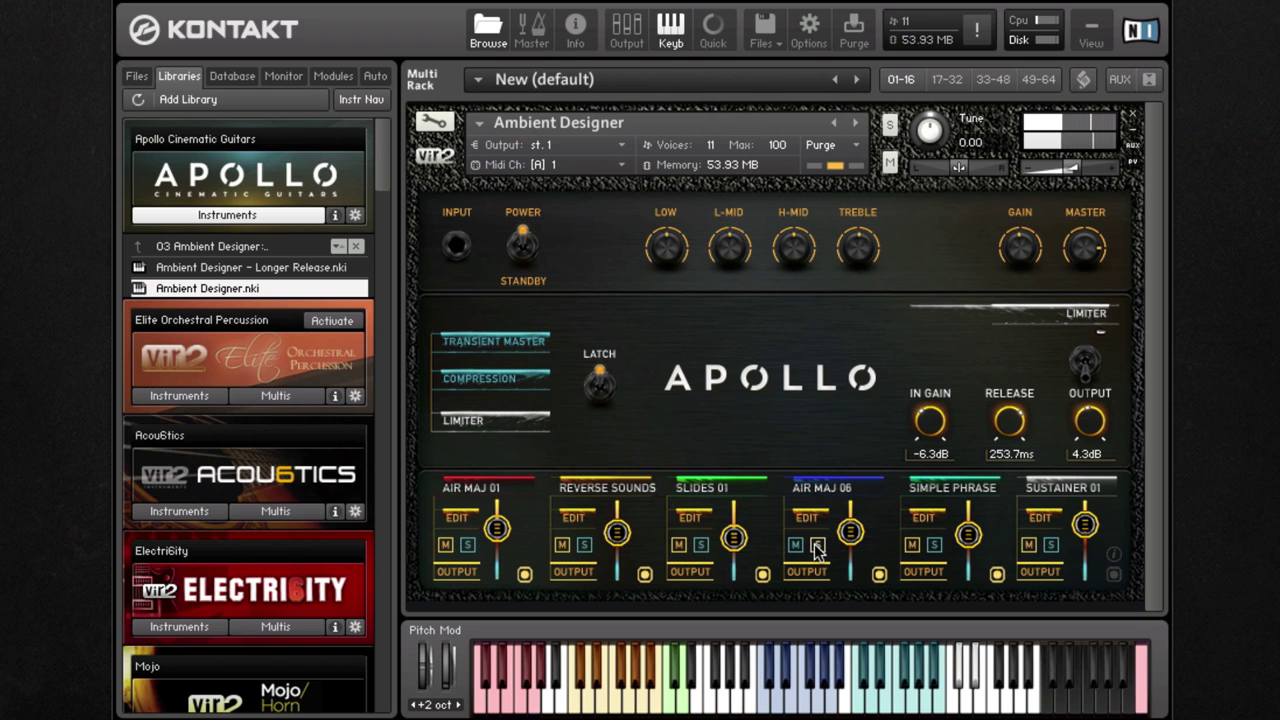
left_click(817, 546)
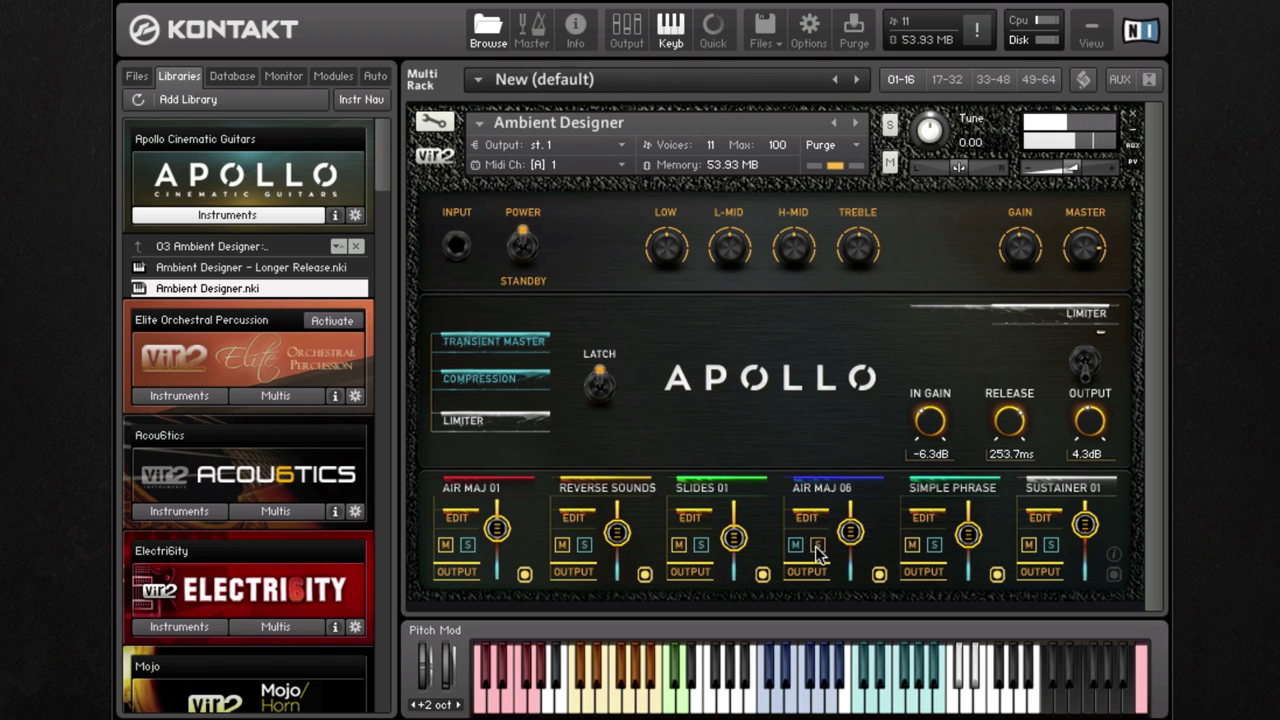
left_click(701, 546)
left_click(701, 546)
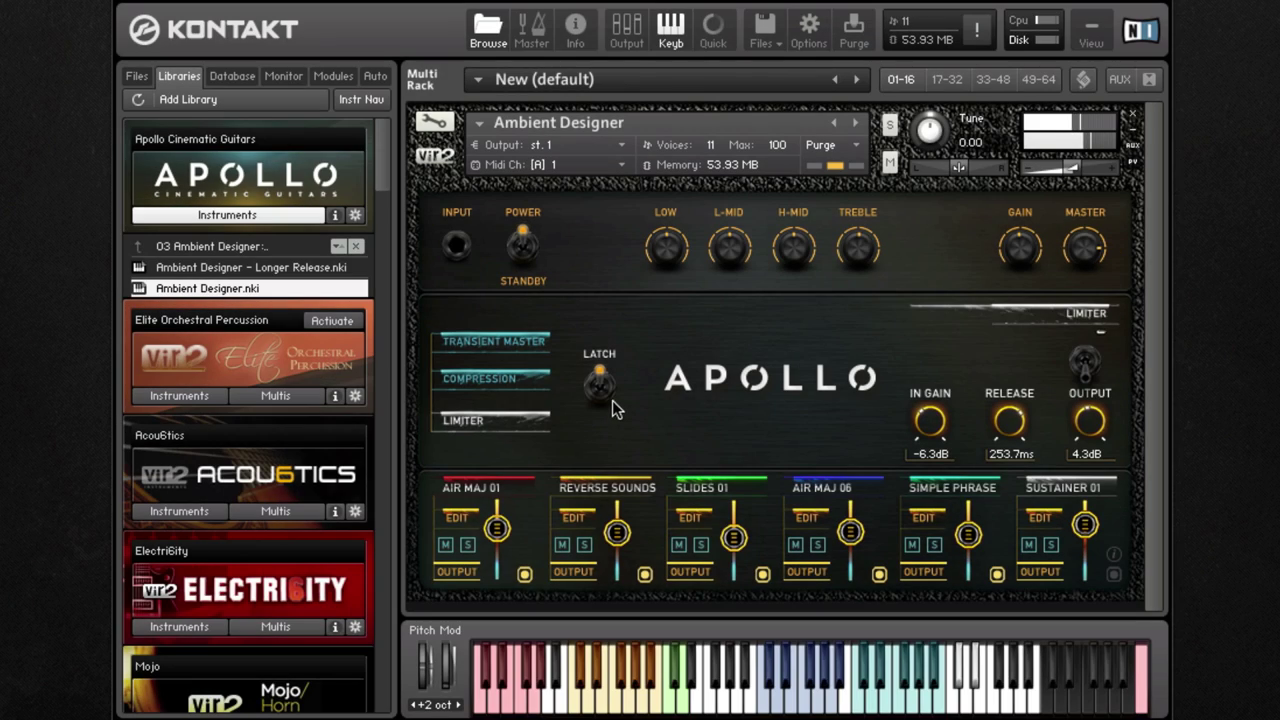
left_click(604, 398)
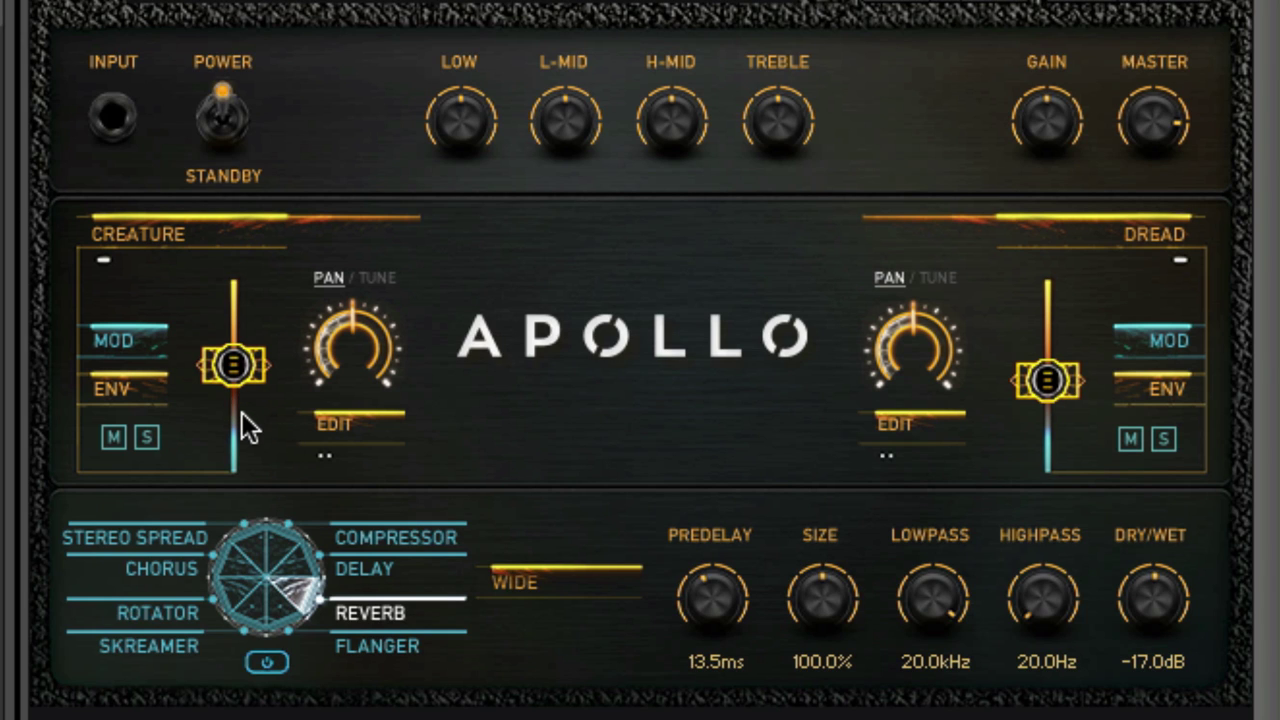
Enable modulation on the Creature layer and raise its volume above the Dread layer
left_click_drag(240, 385, 236, 419)
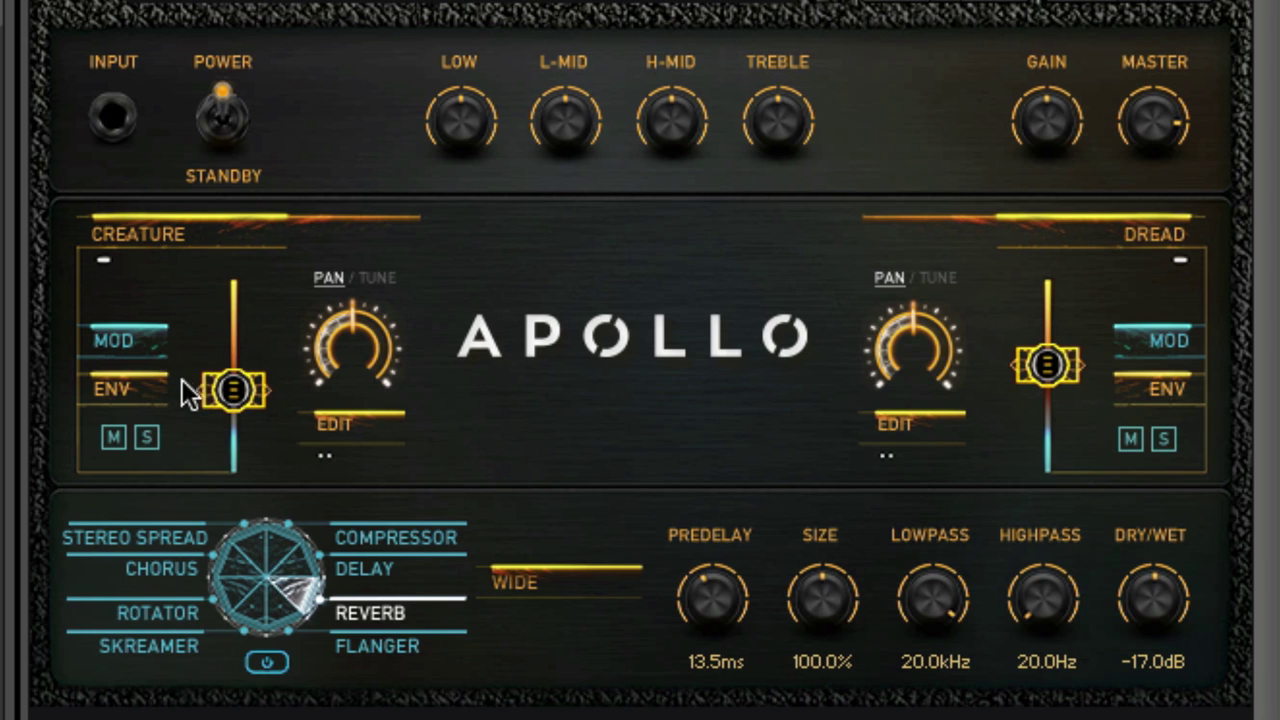
left_click(149, 340)
left_click_drag(220, 389, 225, 337)
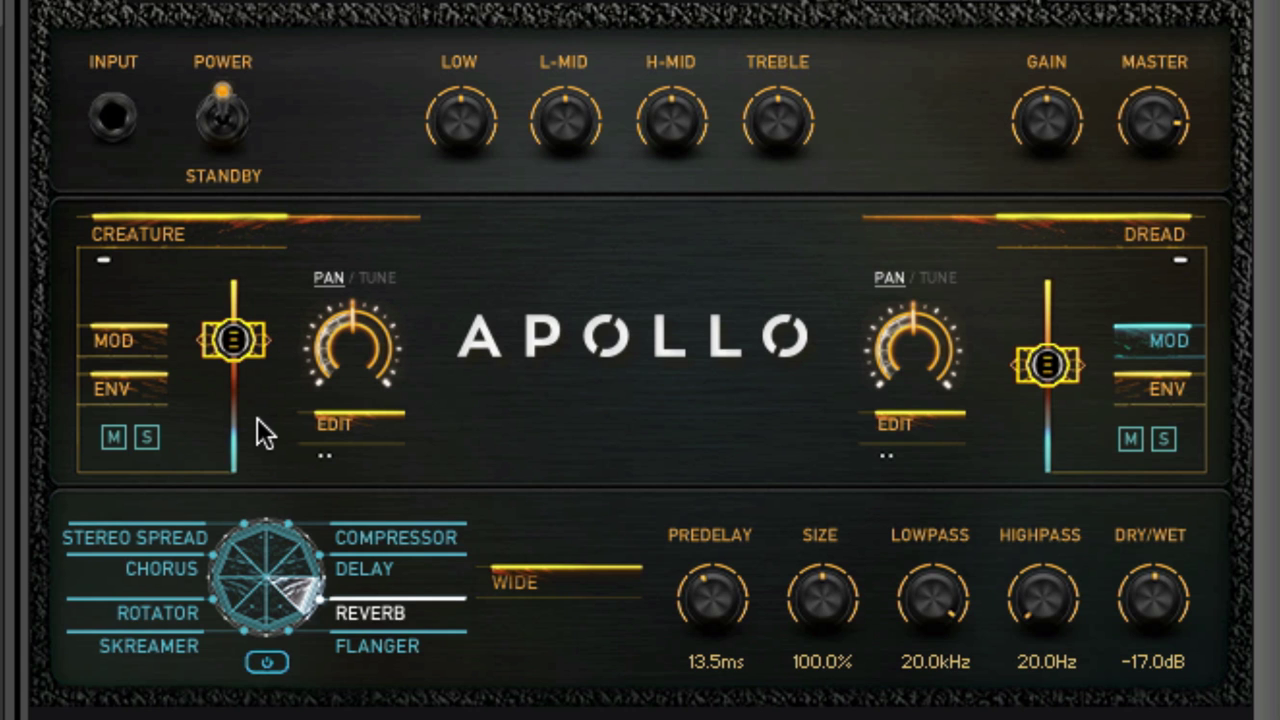
Open the Creature layer's LFO panel and keep the Sine waveform
left_click(316, 427)
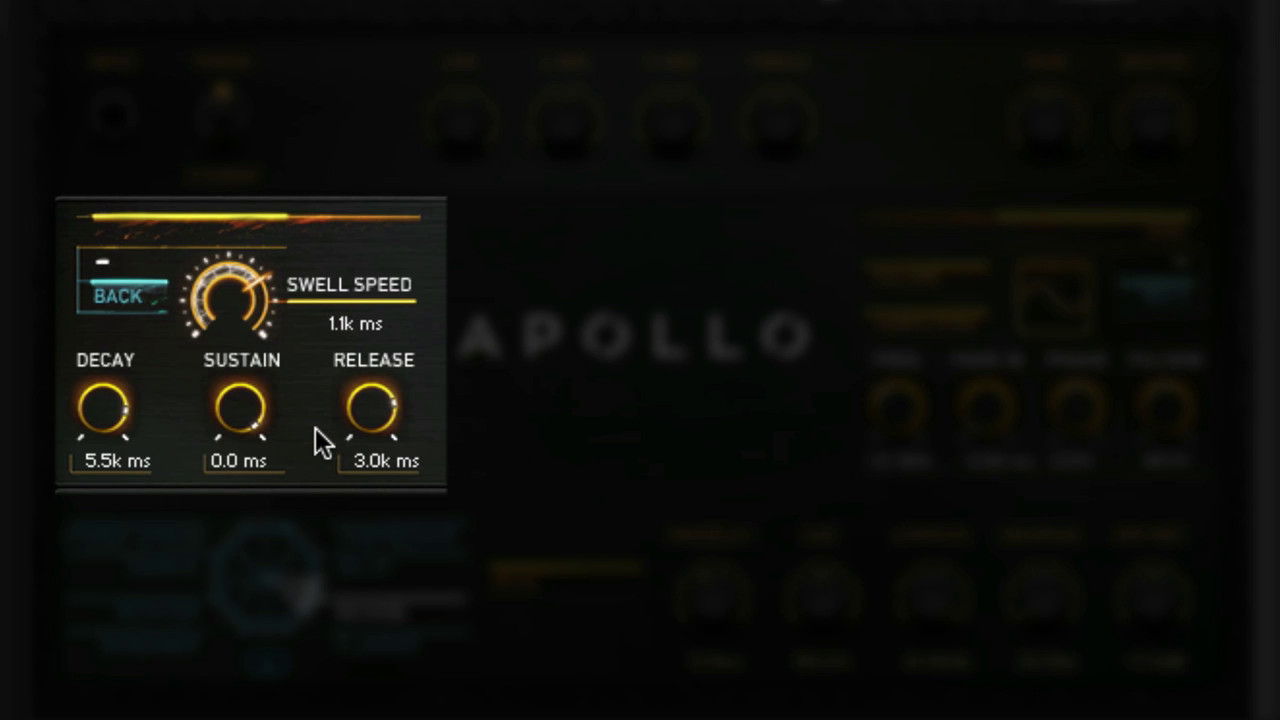
left_click(564, 443)
left_click(1173, 243)
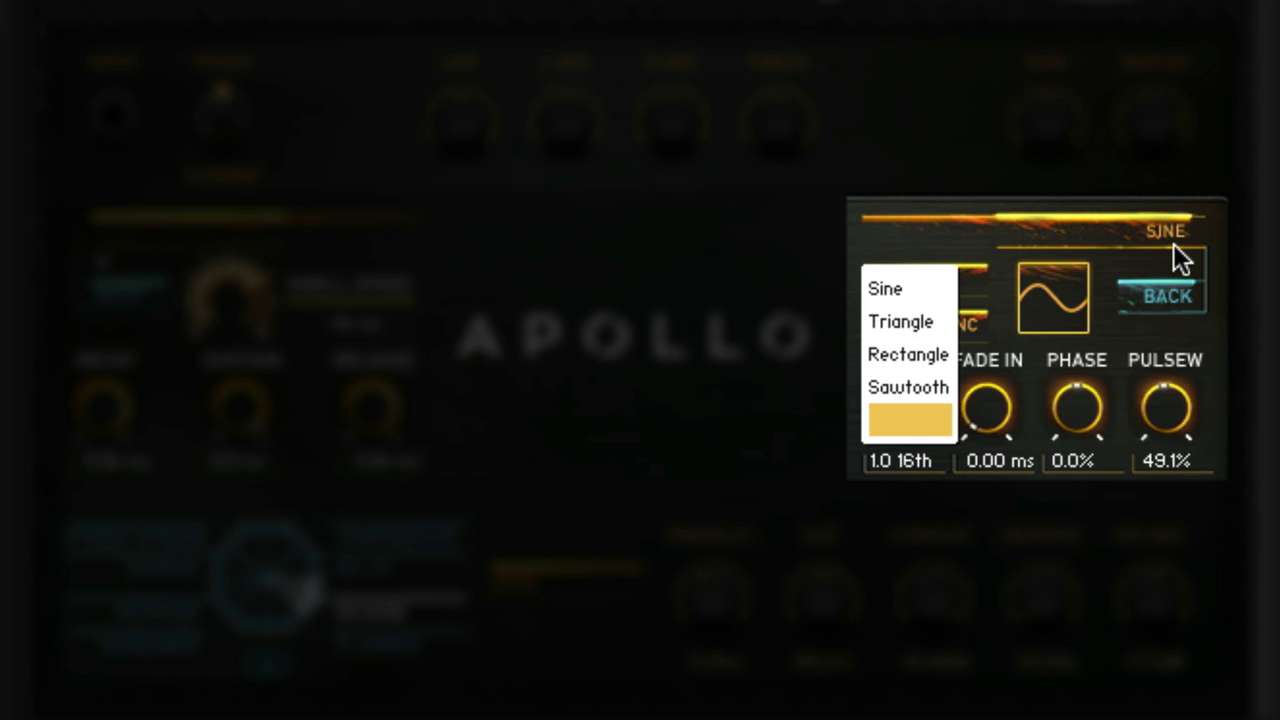
left_click(1140, 240)
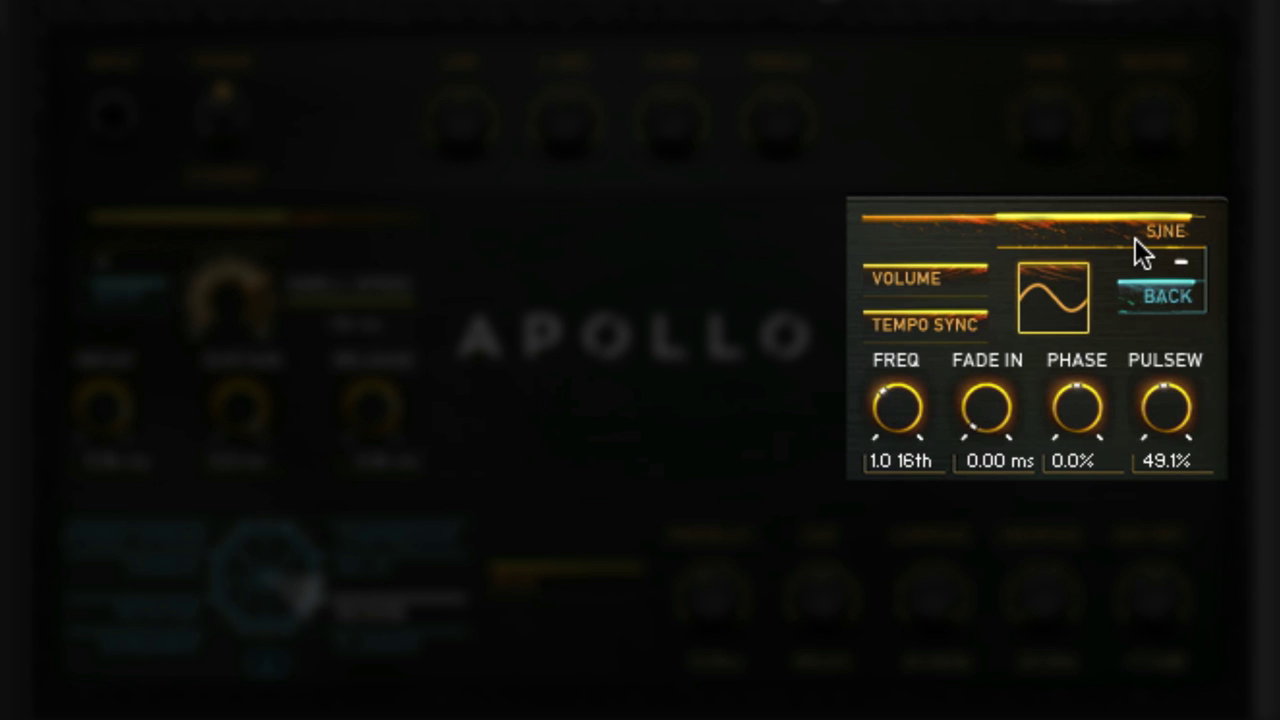
Try the LFO on pan and free-running, leaving it tempo-synced on volume at 1.0 16th
left_click(965, 282)
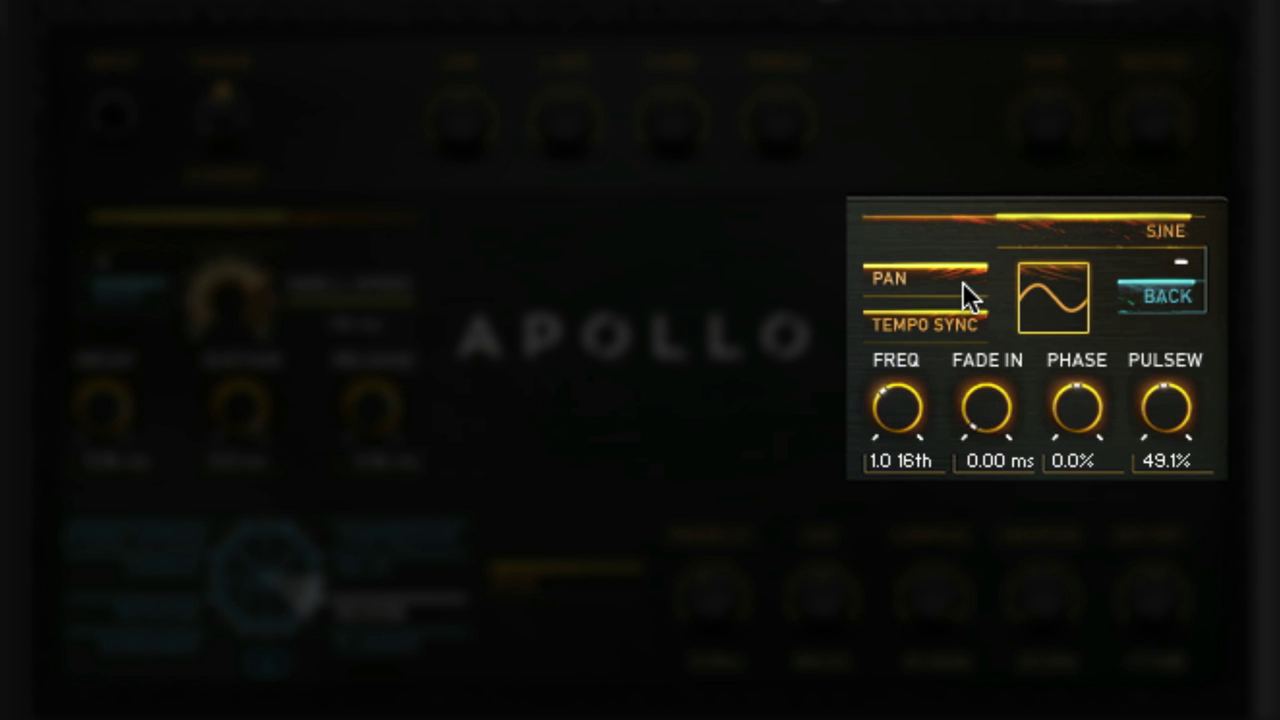
left_click(963, 282)
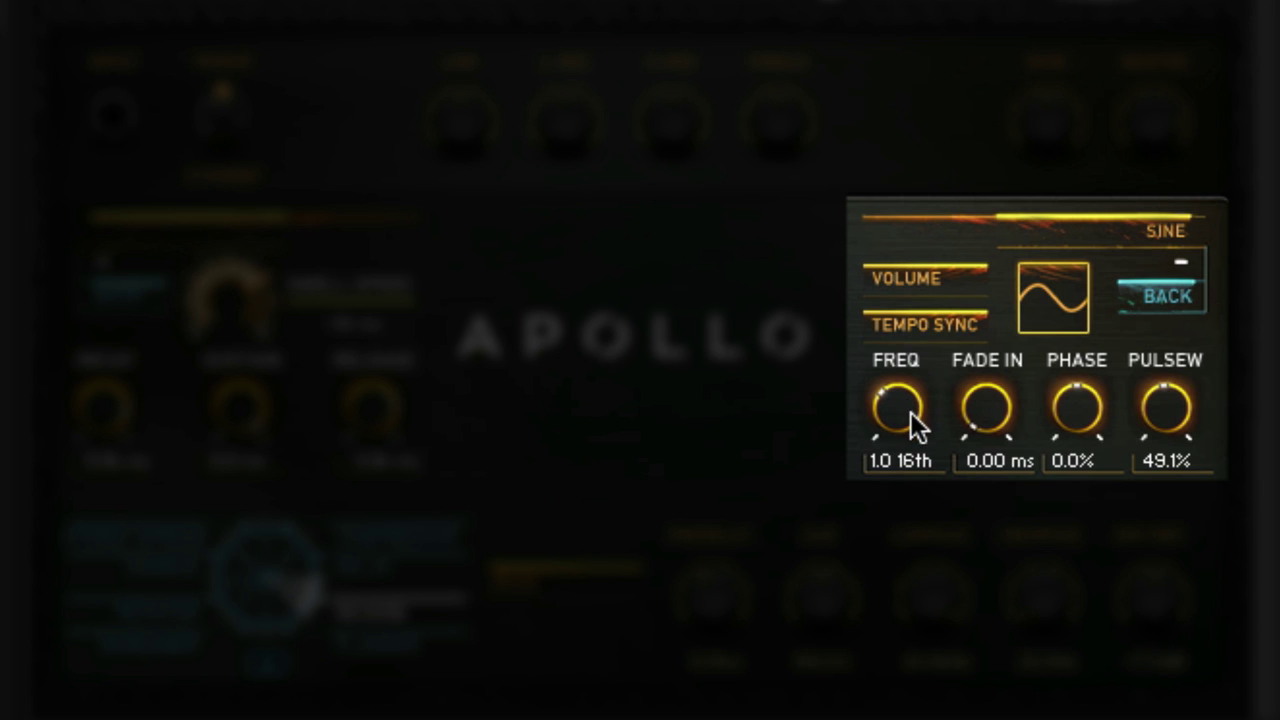
left_click_drag(914, 385, 916, 377)
left_click(957, 327)
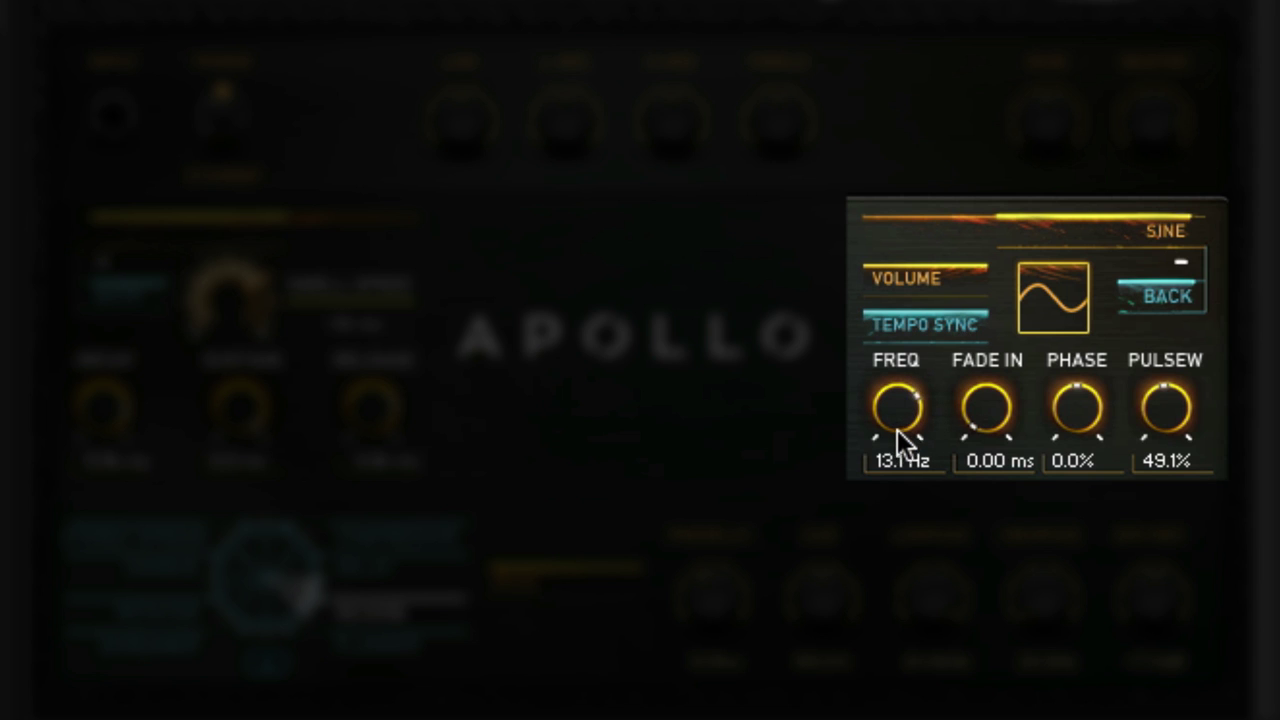
mouse_move(897, 429)
left_mouse_down()
mouse_move(899, 443)
mouse_move(906, 414)
left_mouse_up()
left_click(924, 327)
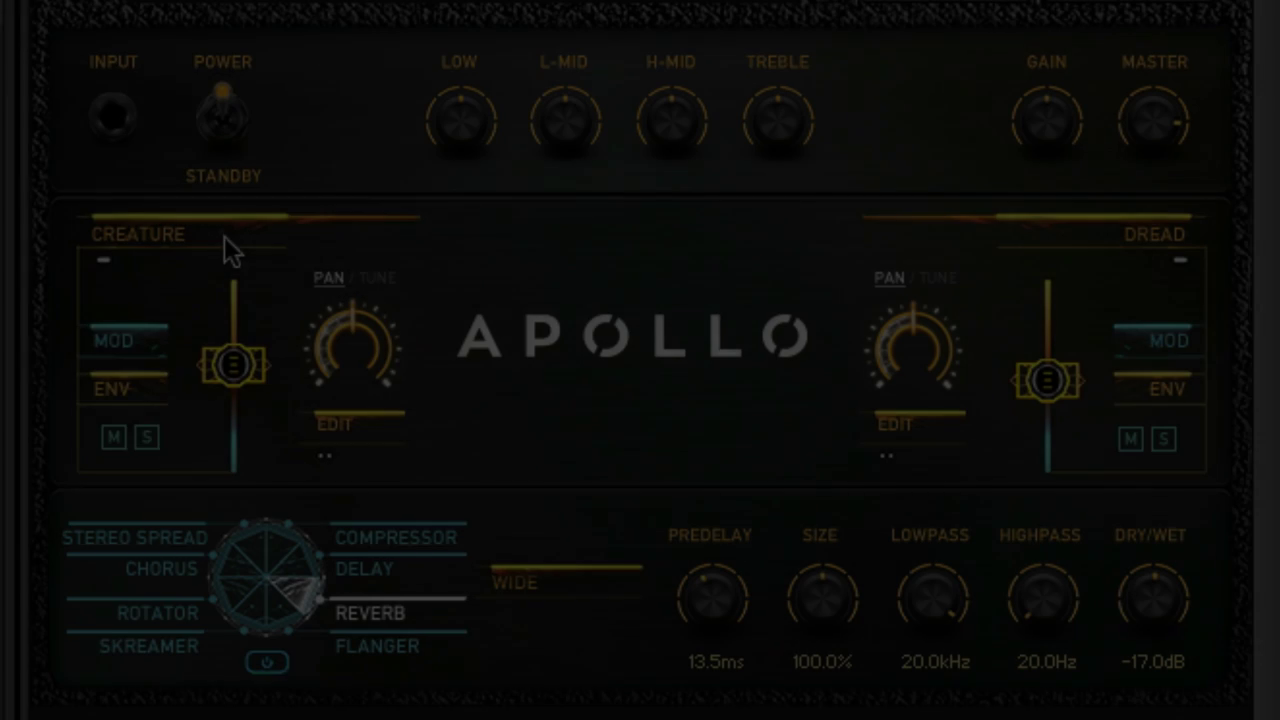
Load the Crush preset from the 03 Distorted folder into the left pad layer
left_click(209, 232)
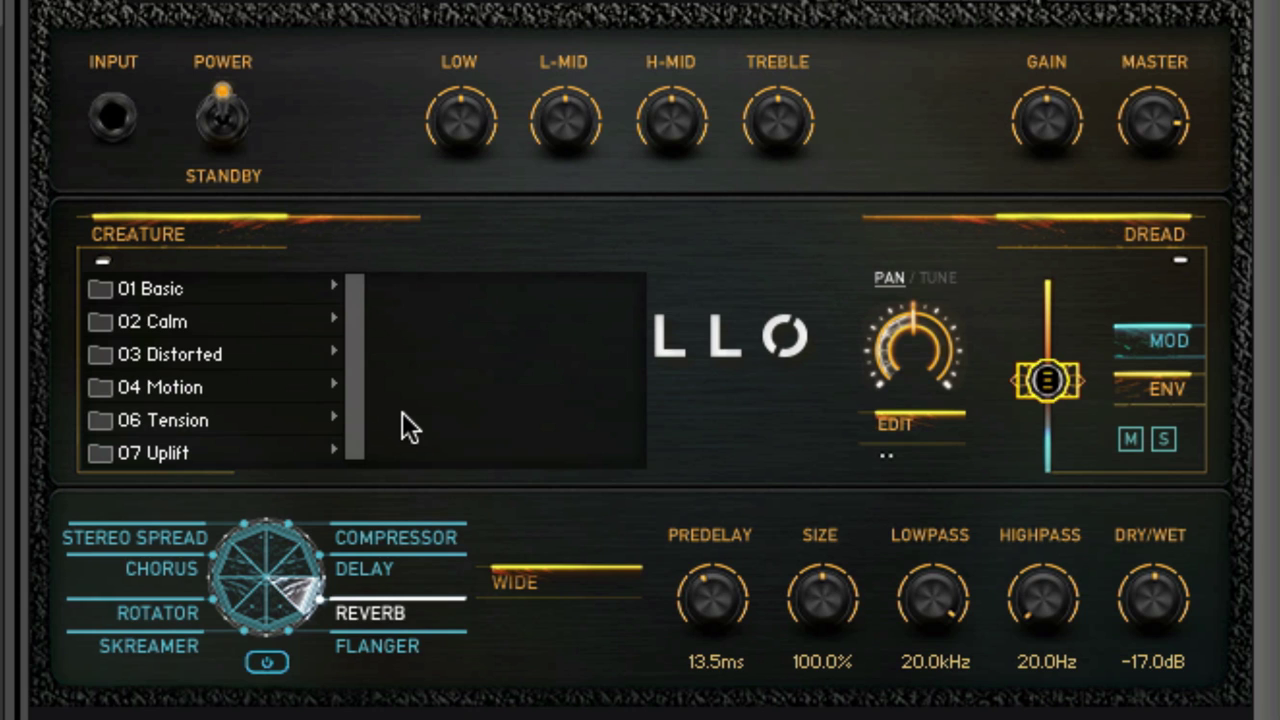
left_click(282, 354)
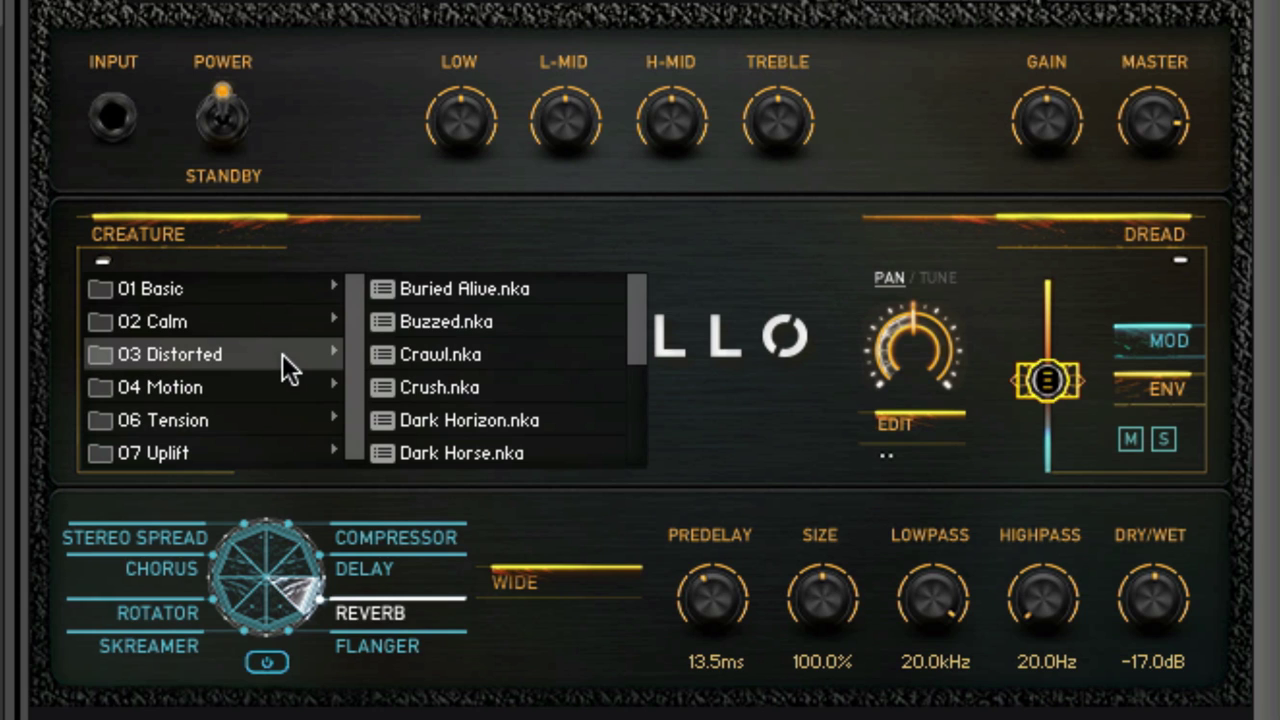
left_click_drag(634, 338, 634, 371)
left_click(535, 327)
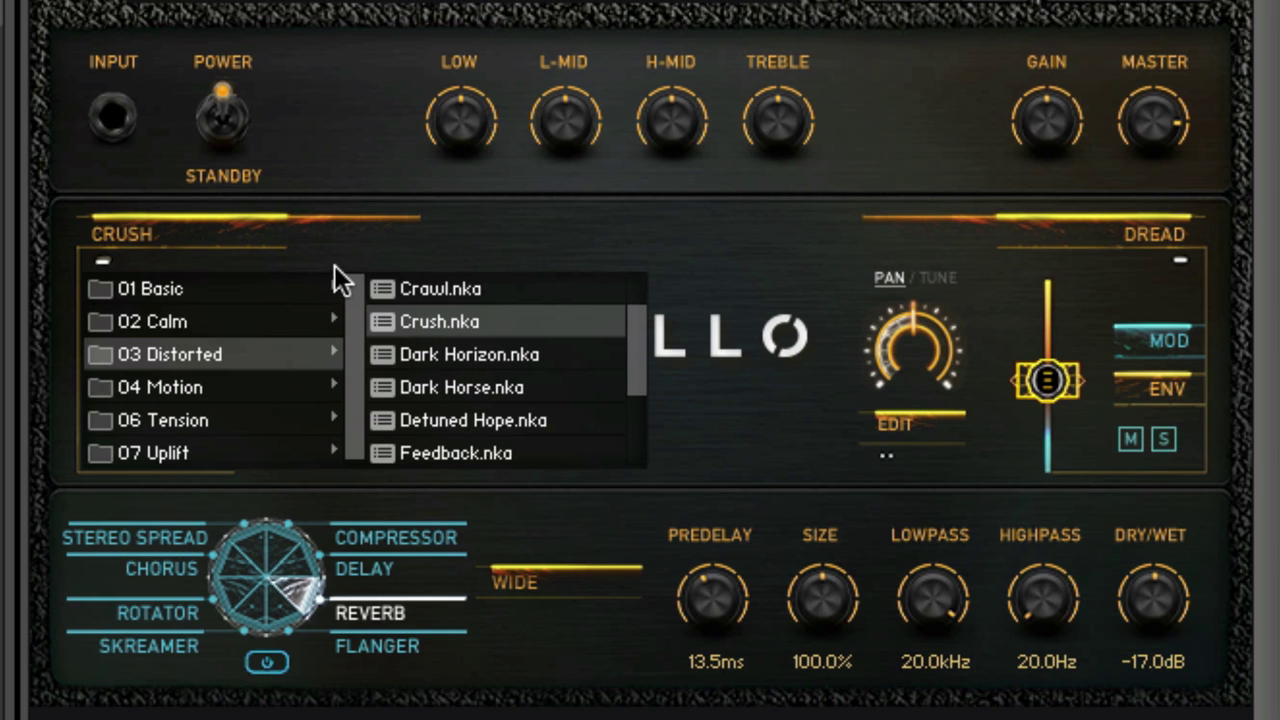
left_click(247, 228)
Step the left layer through Dark Horizon, Dark Horse, Detuned Hope, Feedback and Hold Down to Midnight
left_click(149, 289)
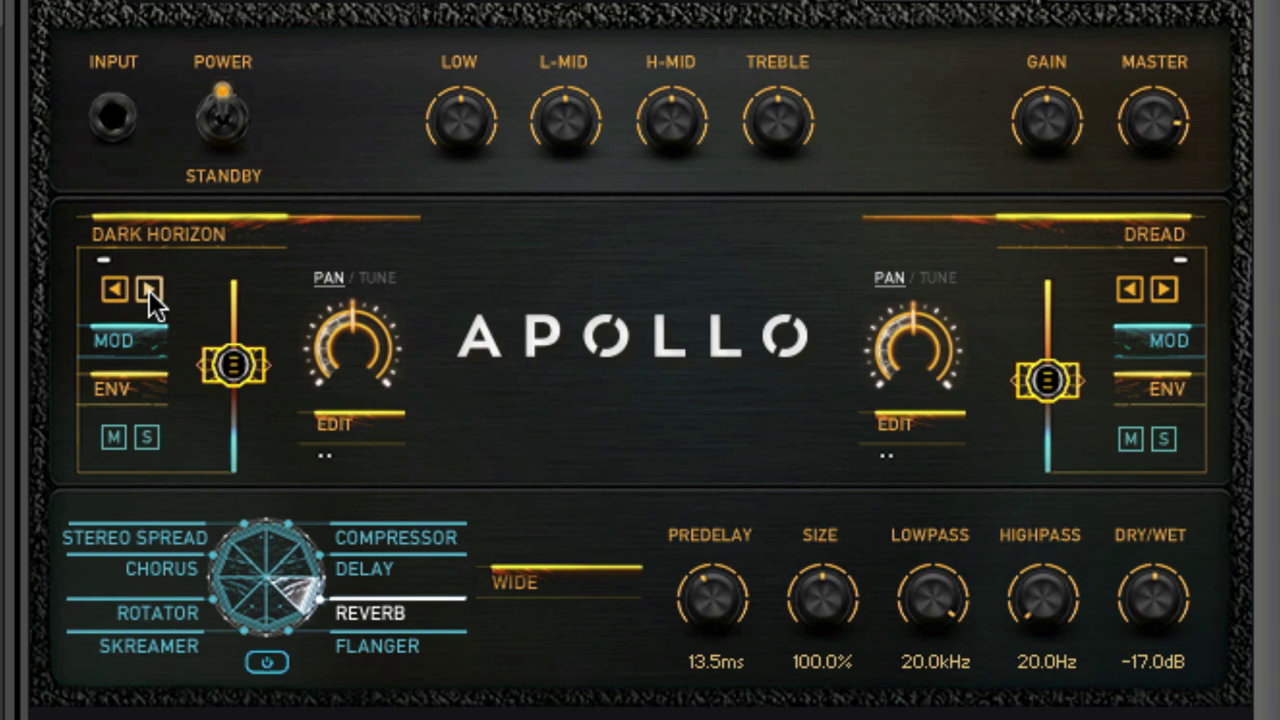
left_click(149, 290)
left_click(149, 290)
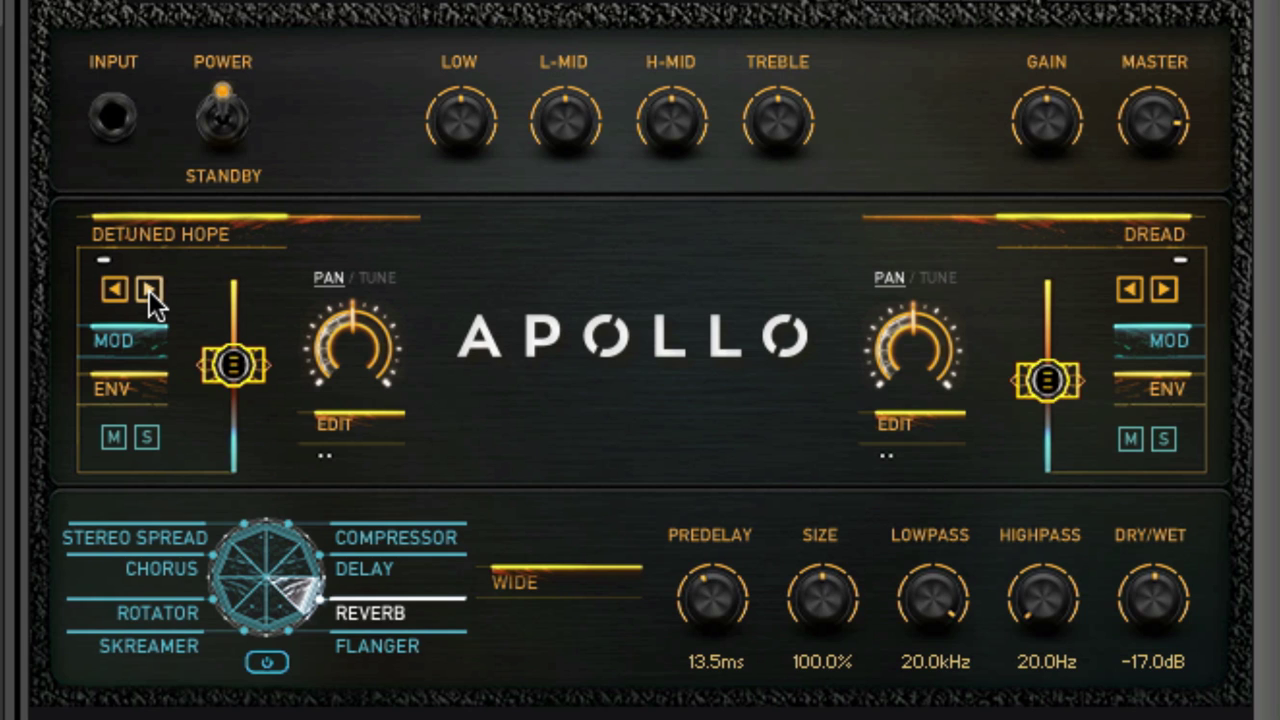
left_click(149, 290)
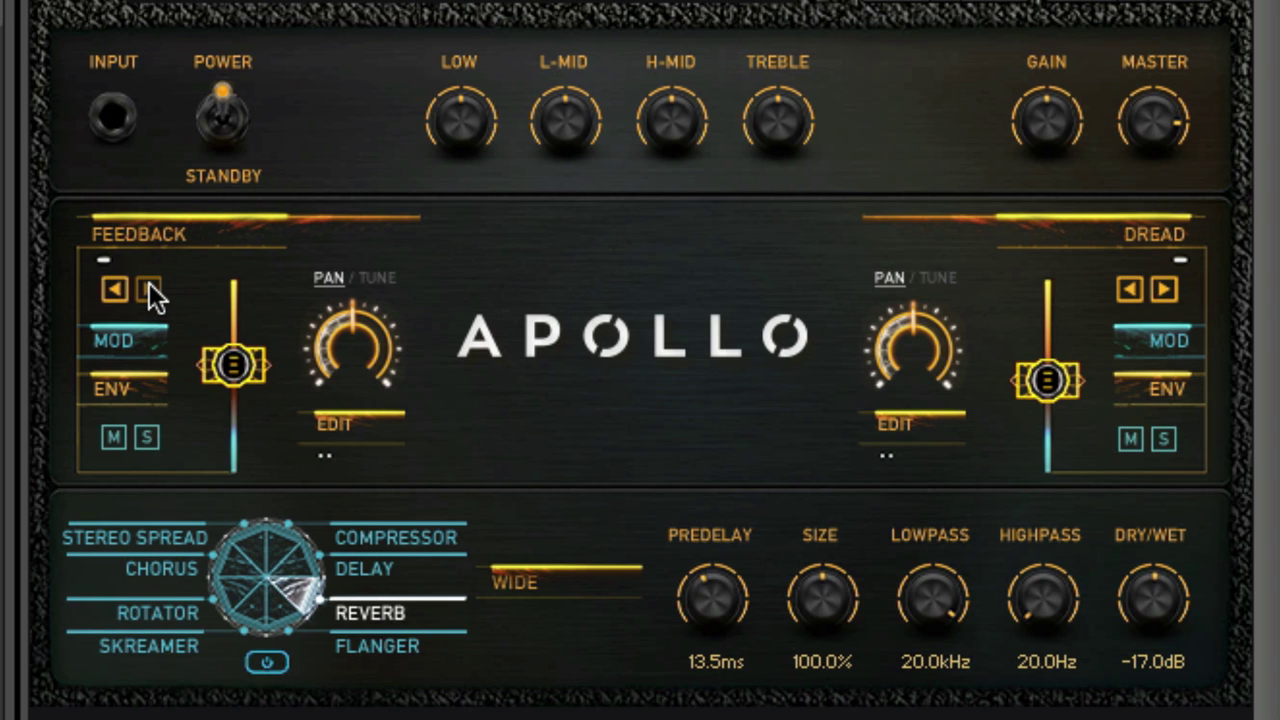
left_click(149, 288)
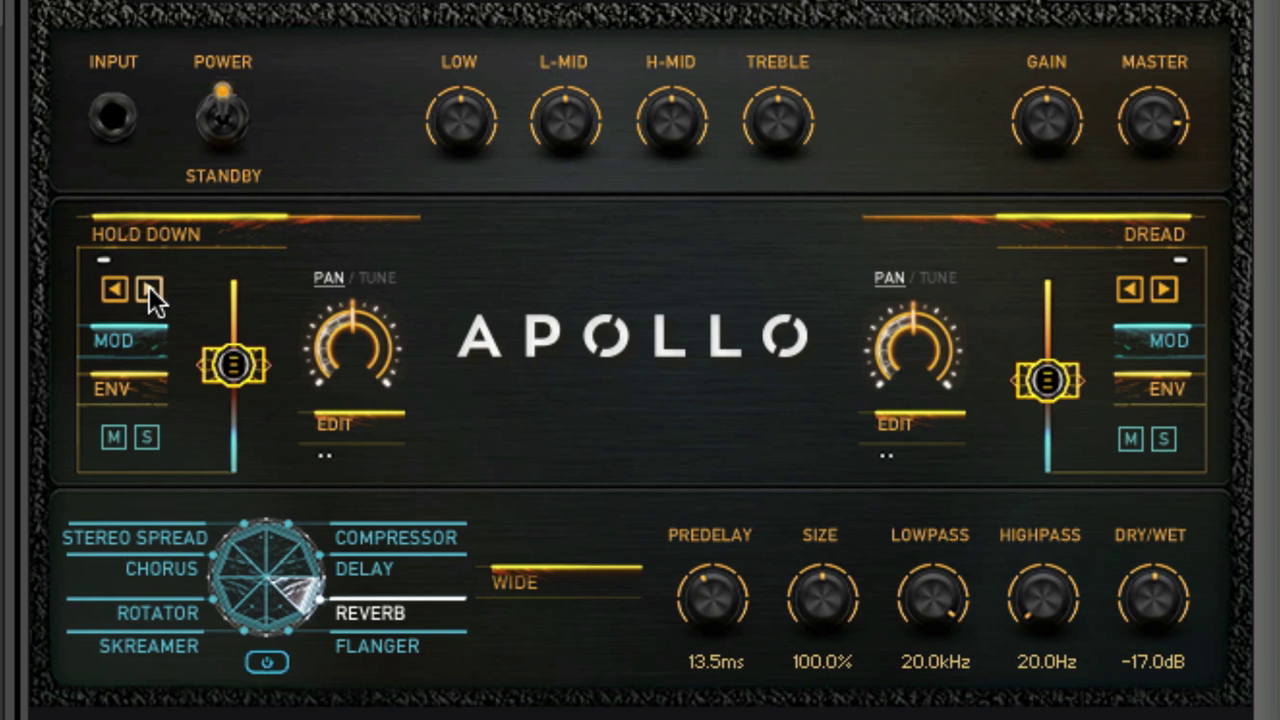
left_click(149, 288)
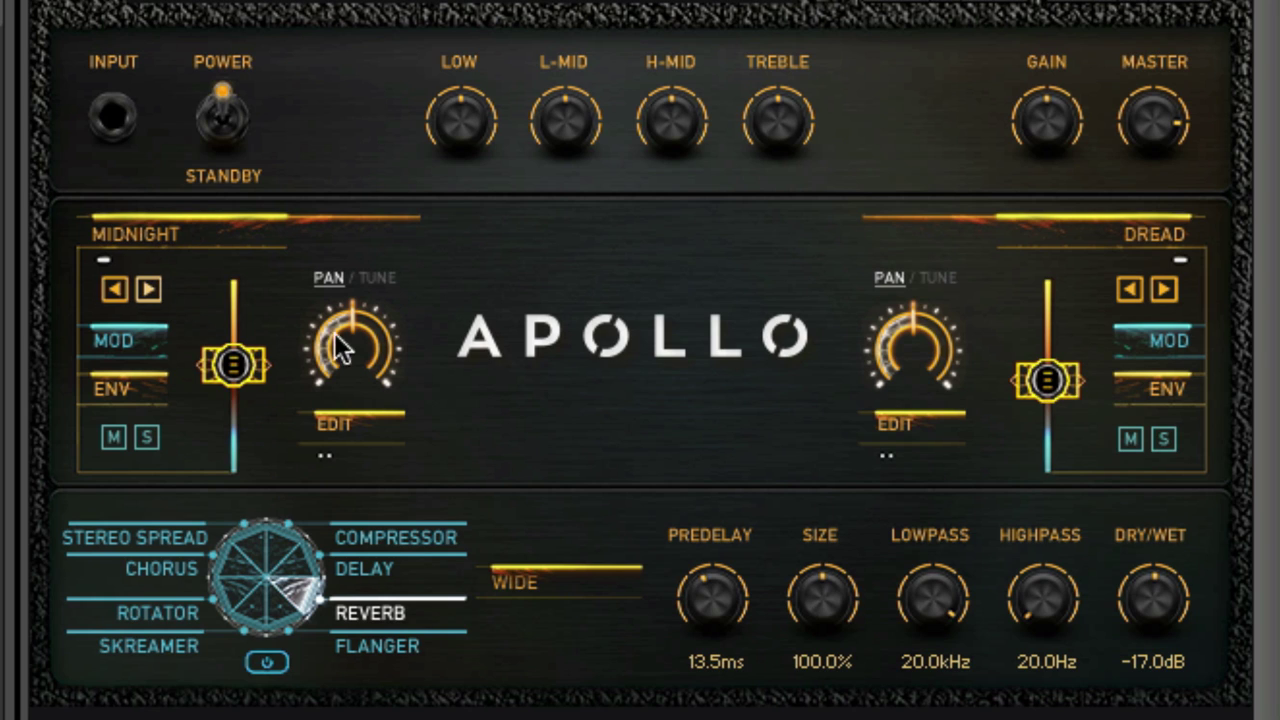
Load Glimmer from the Calm folder on the right layer and raise both layers' volumes
left_click(1117, 244)
left_click(777, 325)
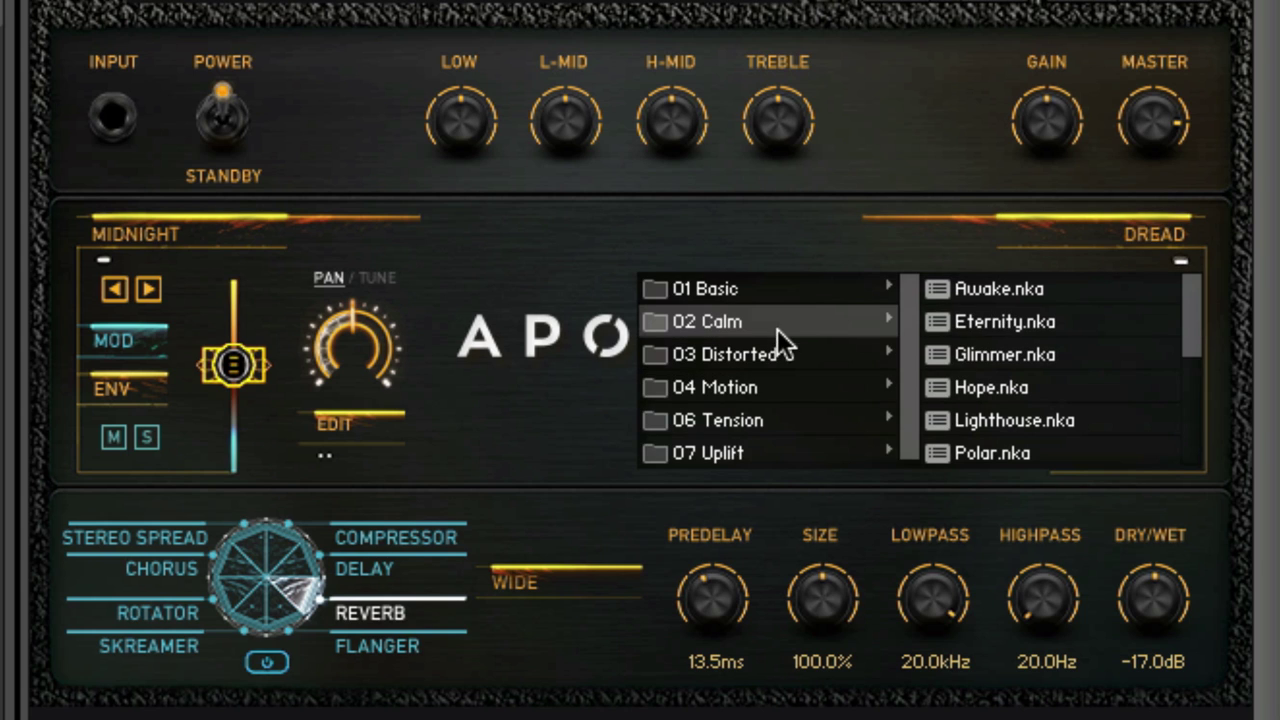
left_click(1065, 360)
left_click(1110, 234)
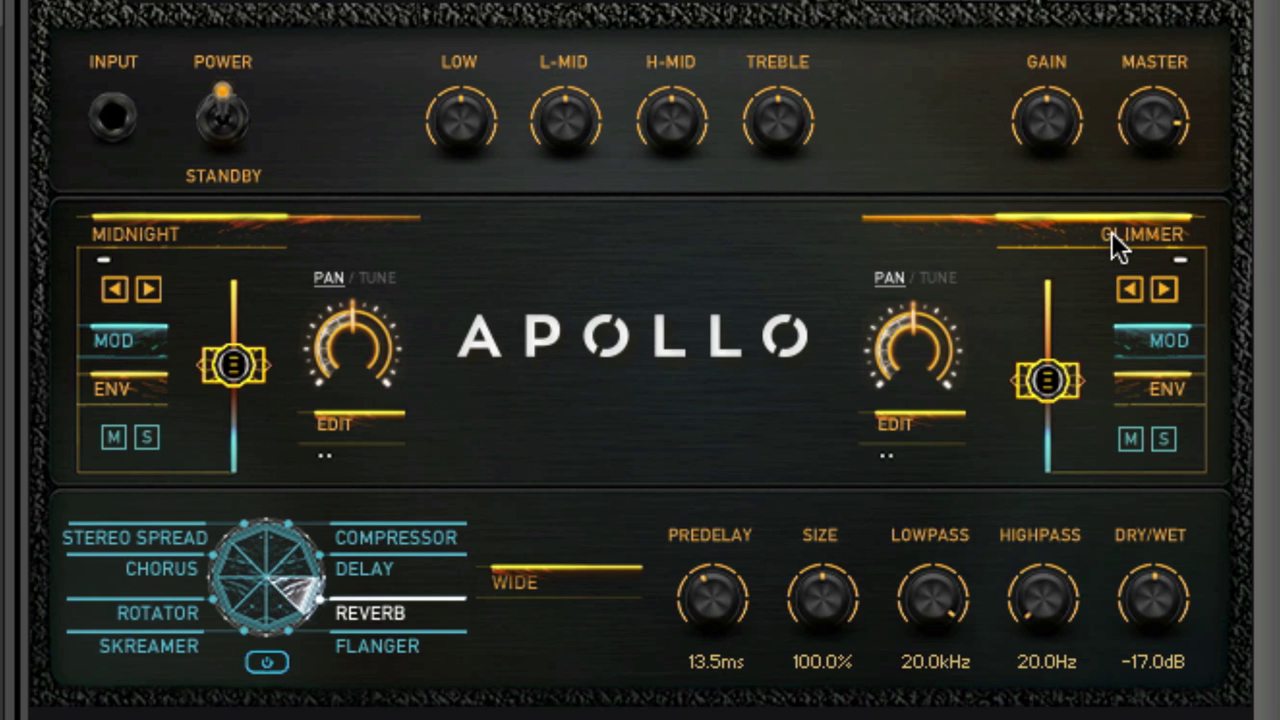
left_click_drag(1062, 377, 1065, 343)
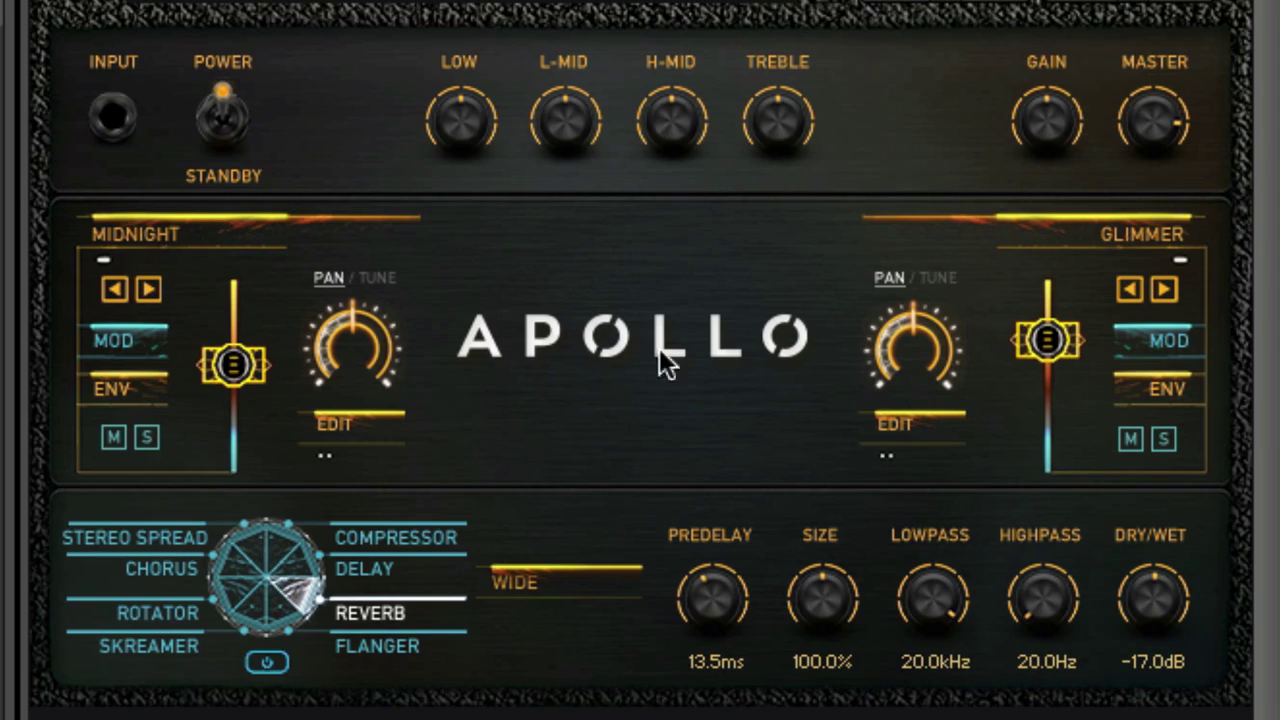
left_click_drag(234, 365, 236, 354)
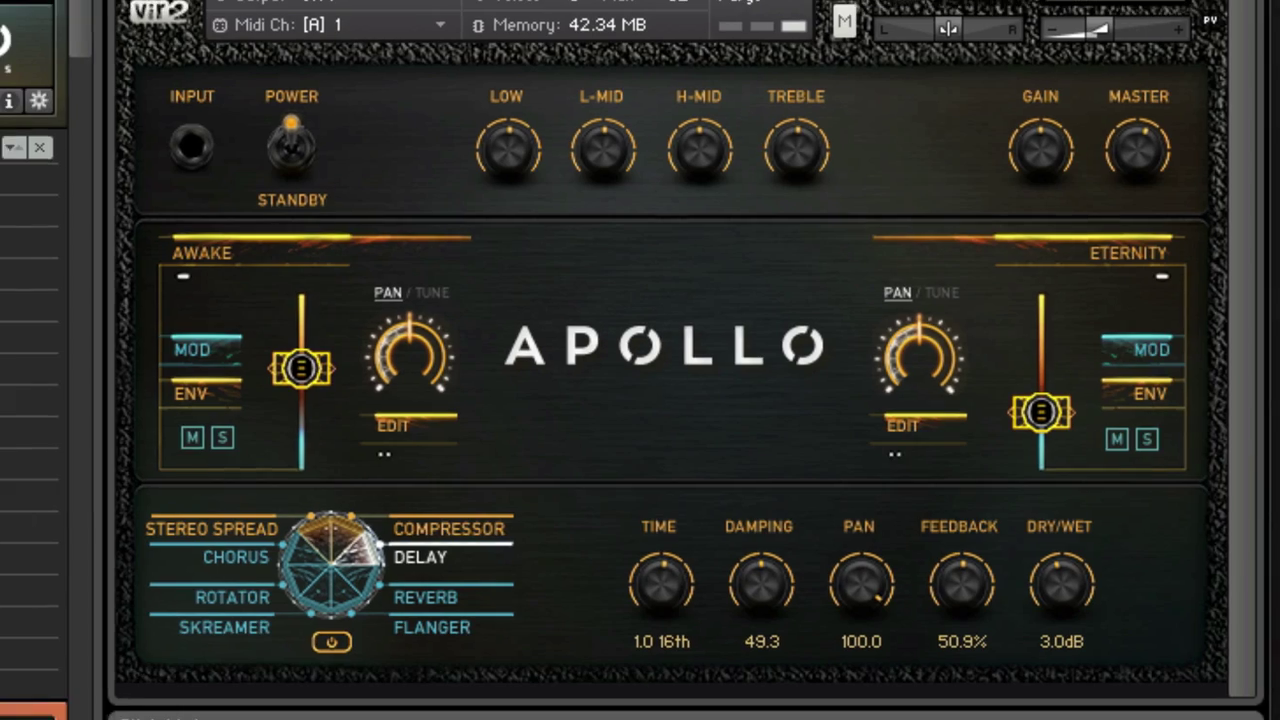
Peek into the Distorted and Motion preset folders, then open Tension to list its presets
double_click(225, 289)
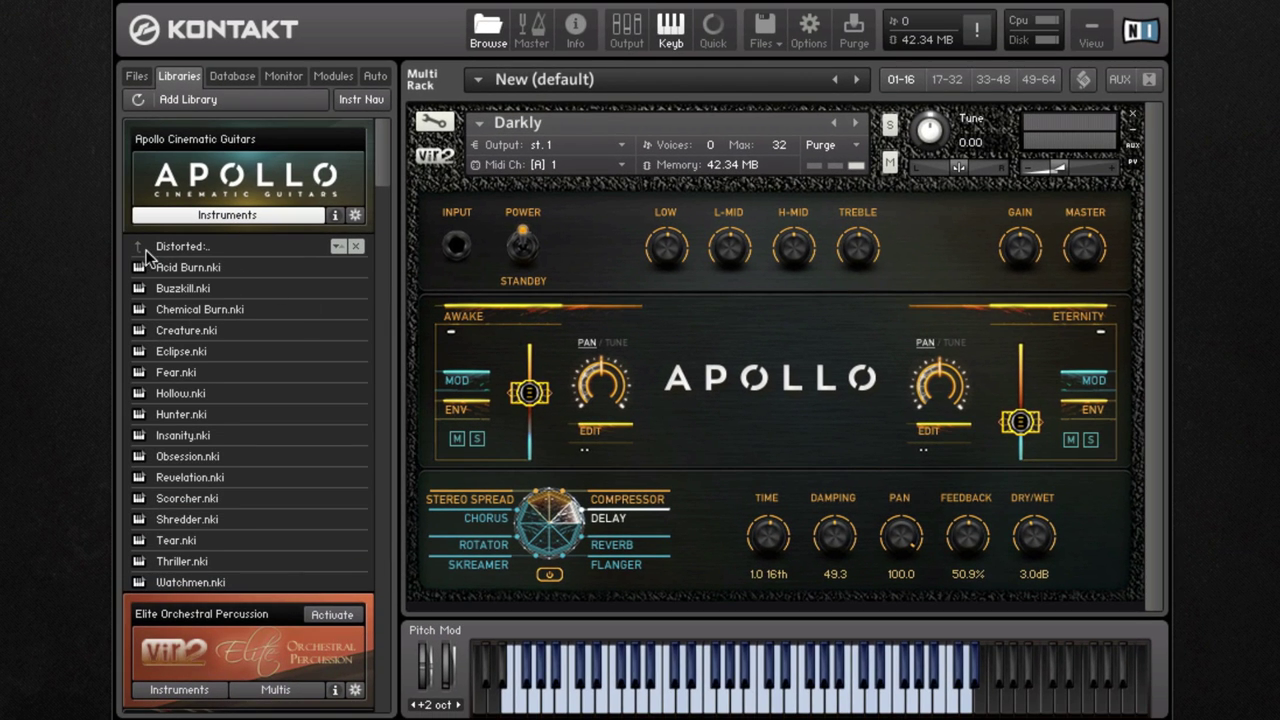
left_click(136, 247)
double_click(246, 311)
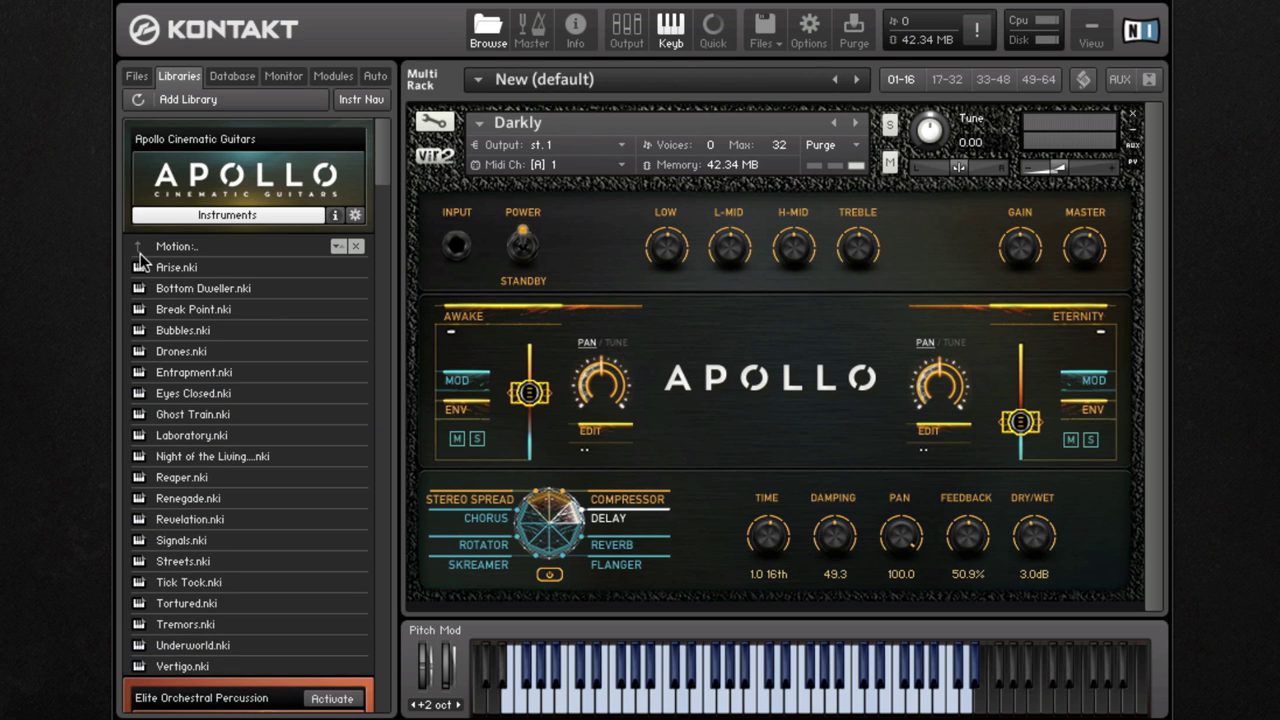
left_click(135, 247)
left_click(256, 336)
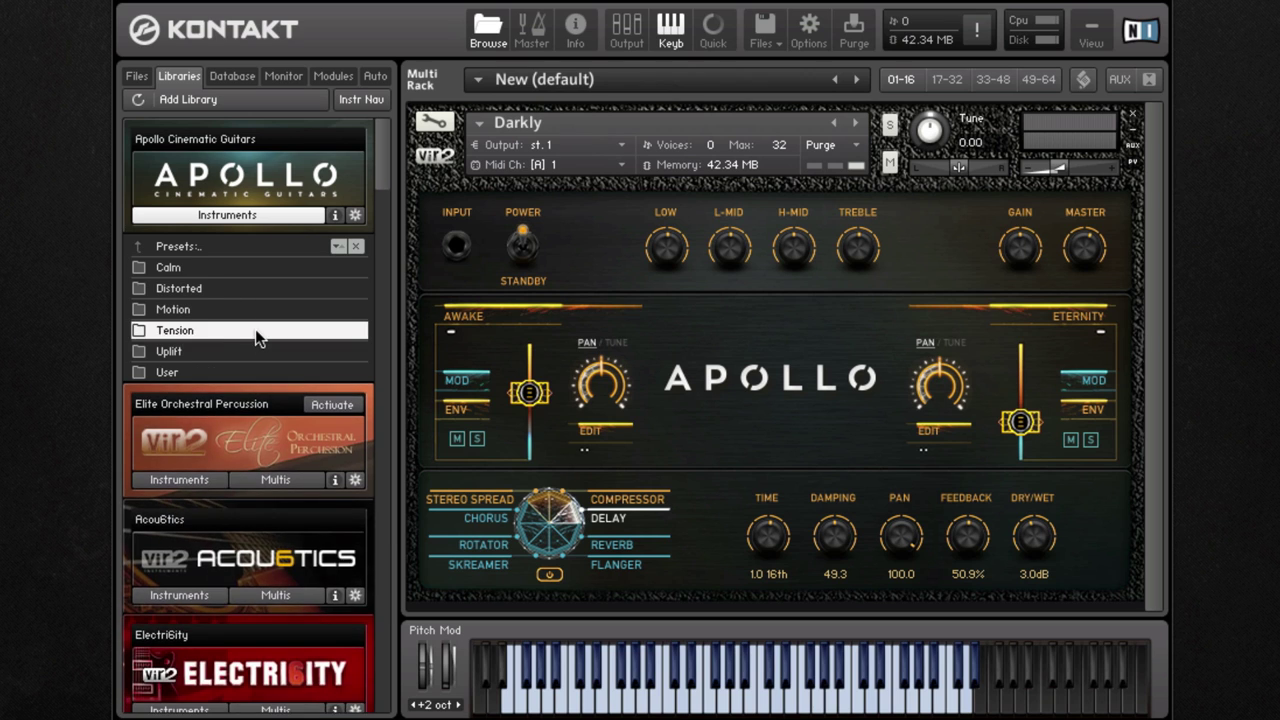
double_click(255, 332)
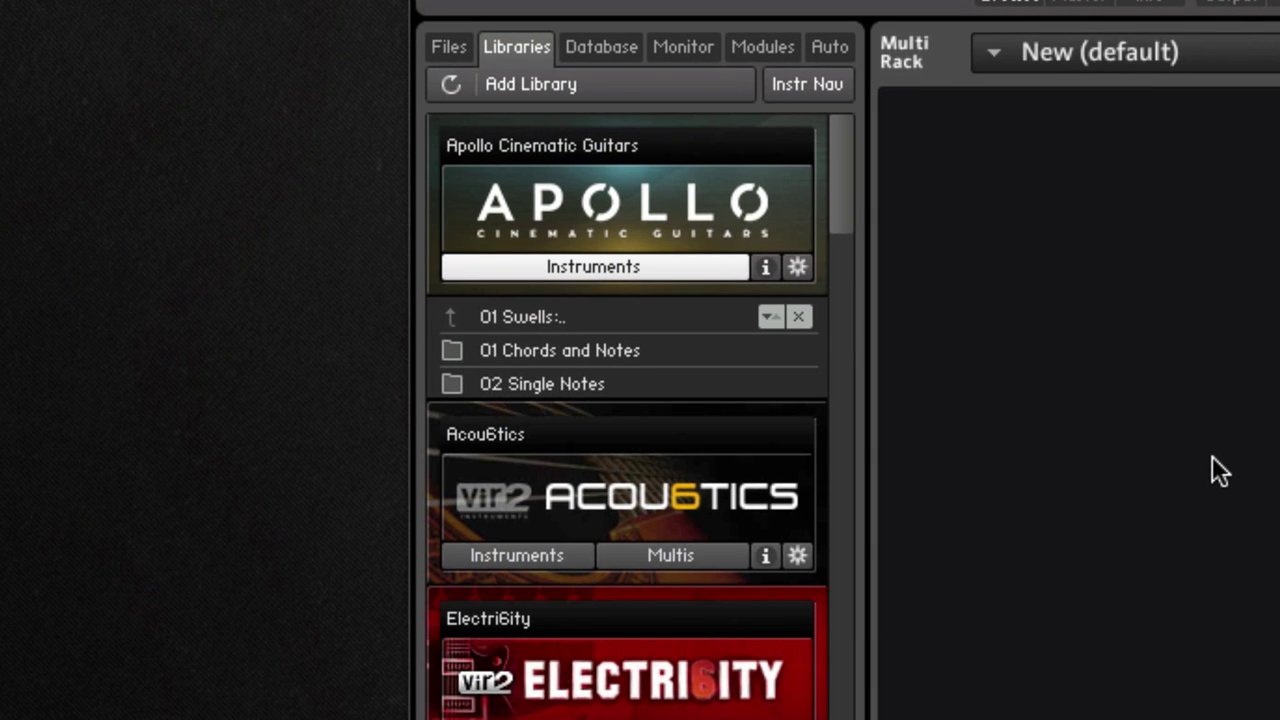
Open 01 Chords and Notes, then 01 Reverb to list its instruments from Air.nki to Vintage Twin.nki
left_click(619, 356)
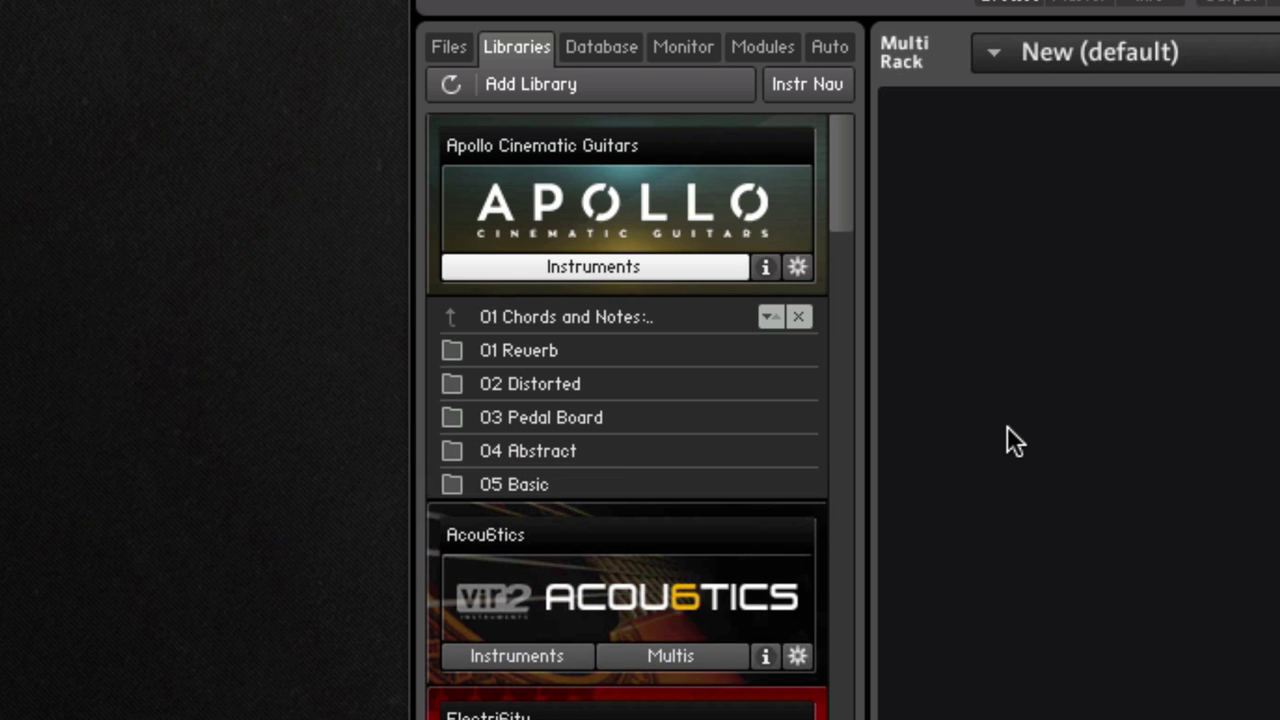
left_click(560, 350)
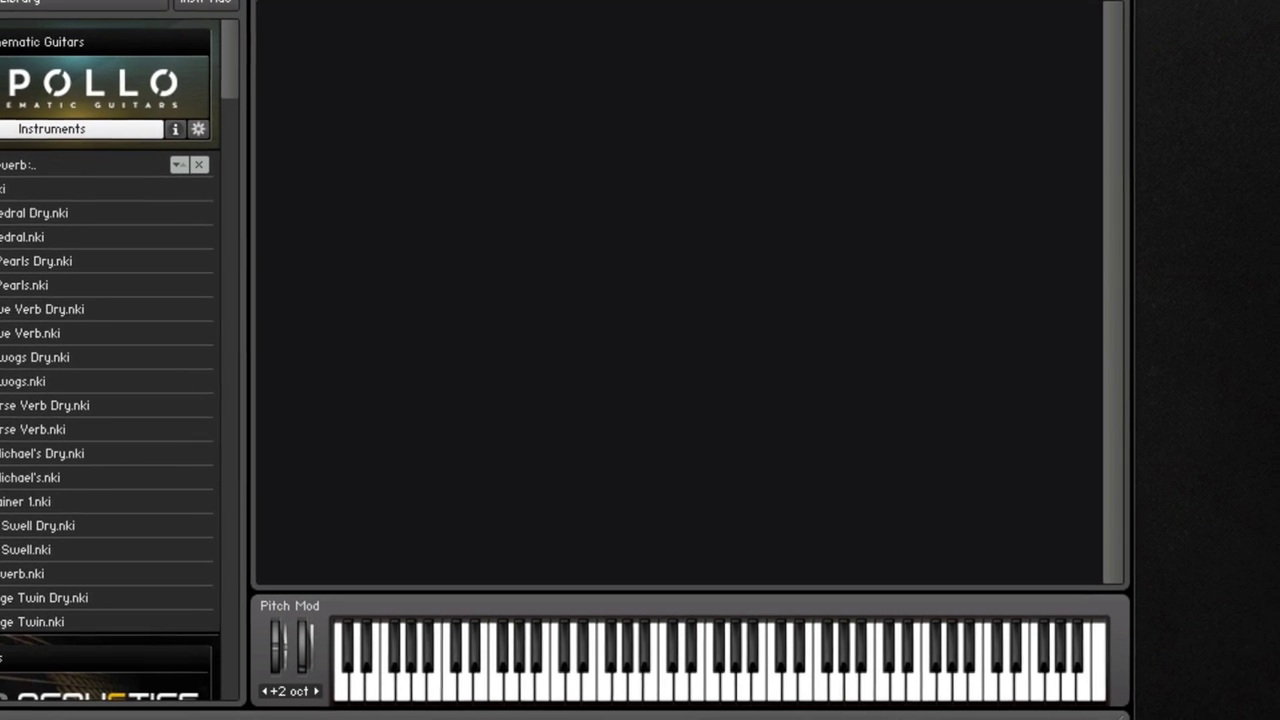
Load Air.nki into the empty Multi Rack and switch it from Chords to Notes mode
left_click_drag(286, 247, 286, 247)
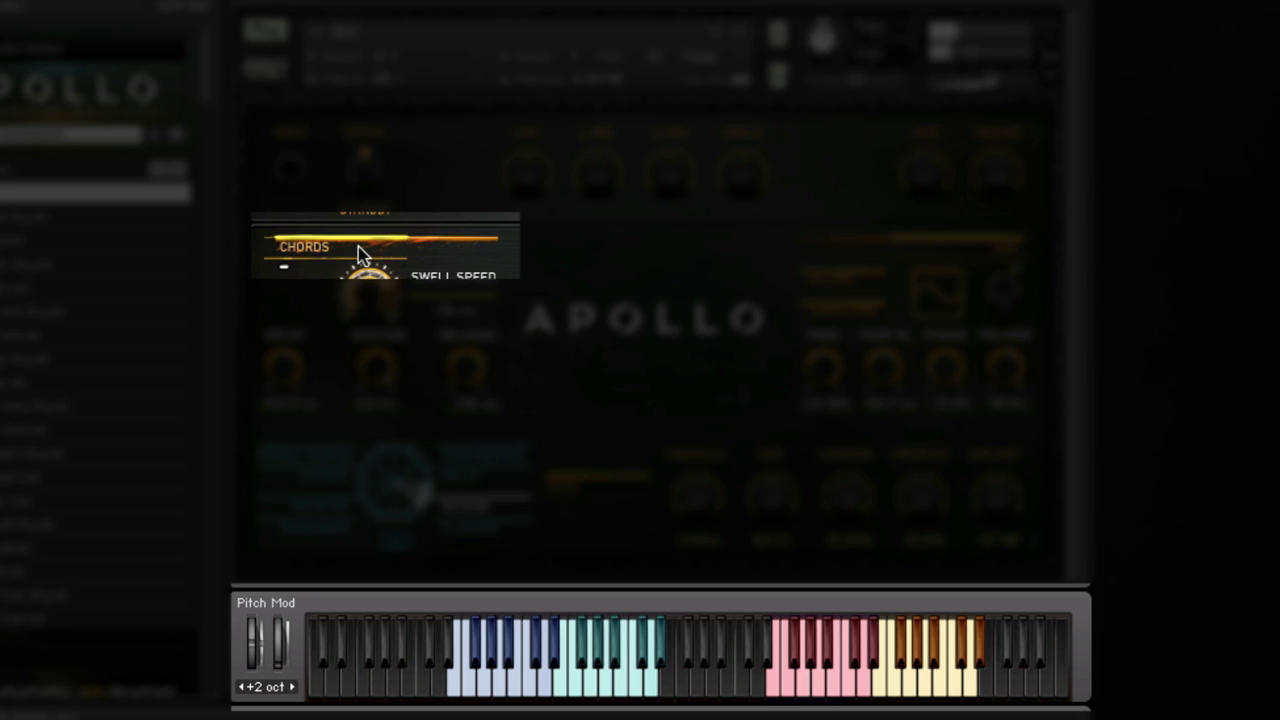
left_click(358, 248)
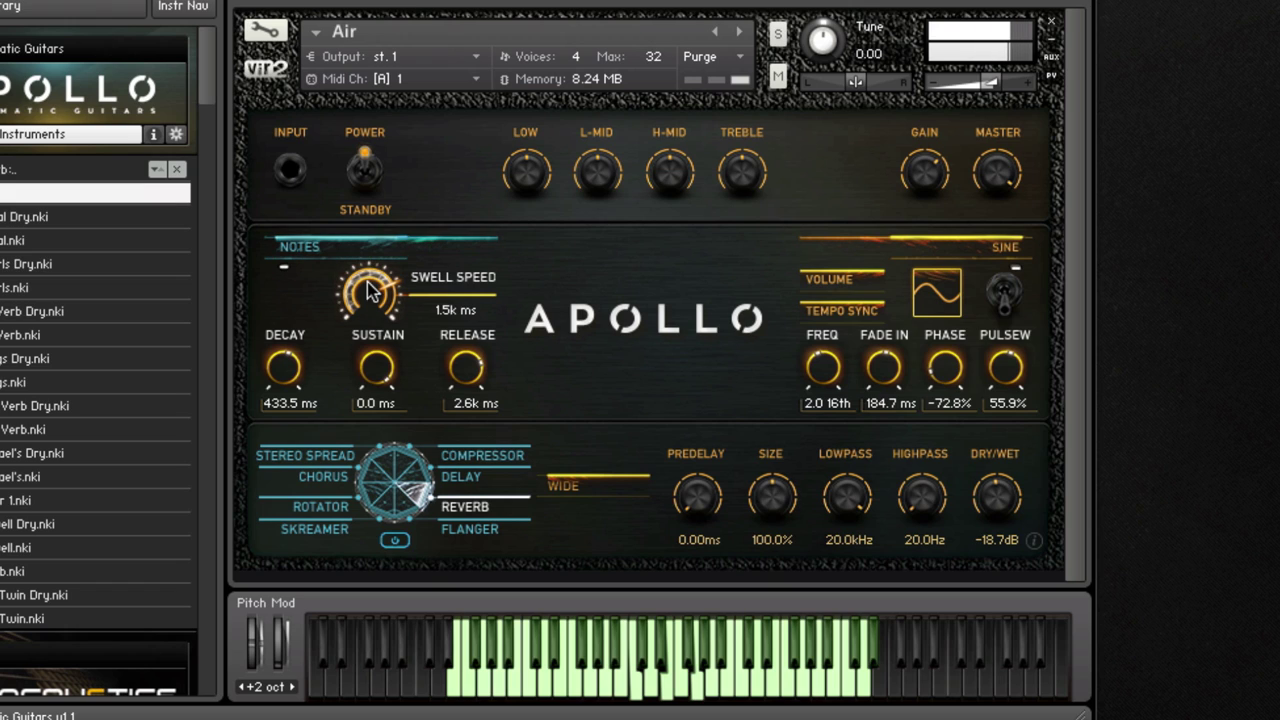
Drop Air's swell speed to 0 ms, switch from Notes to Chords, then raise it to 931.5 ms
left_click_drag(378, 288, 386, 471)
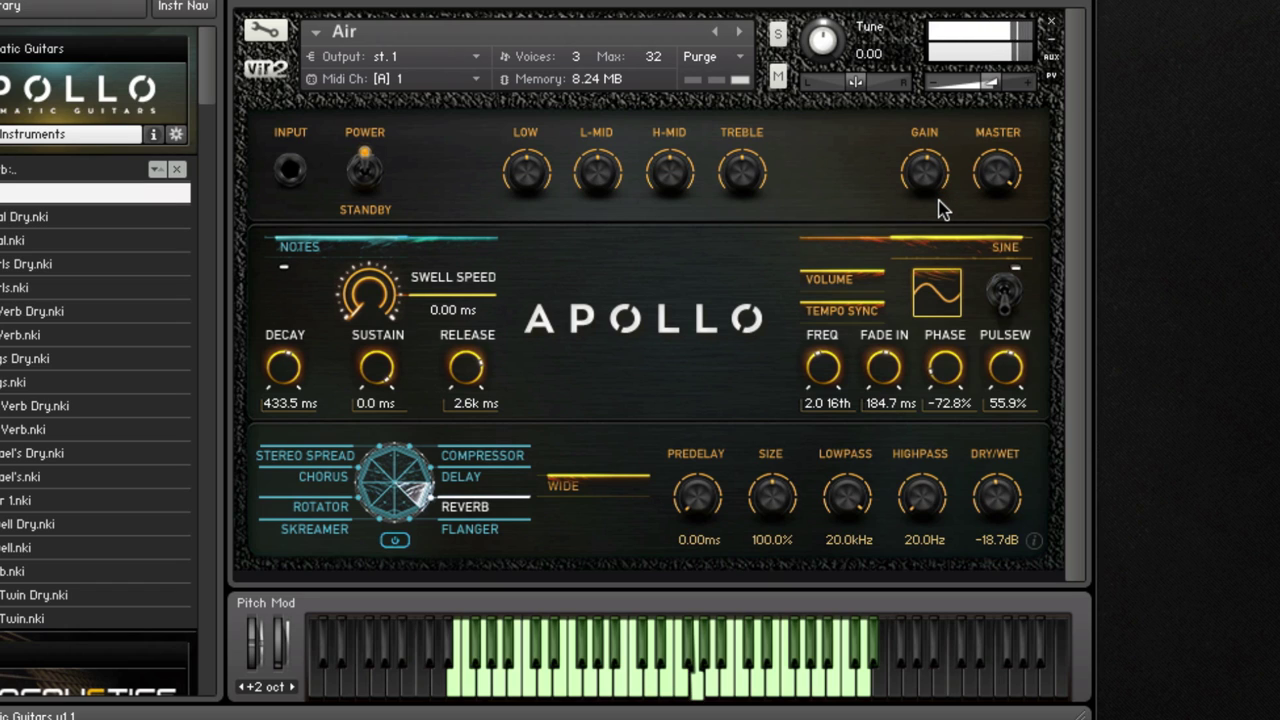
left_click(388, 250)
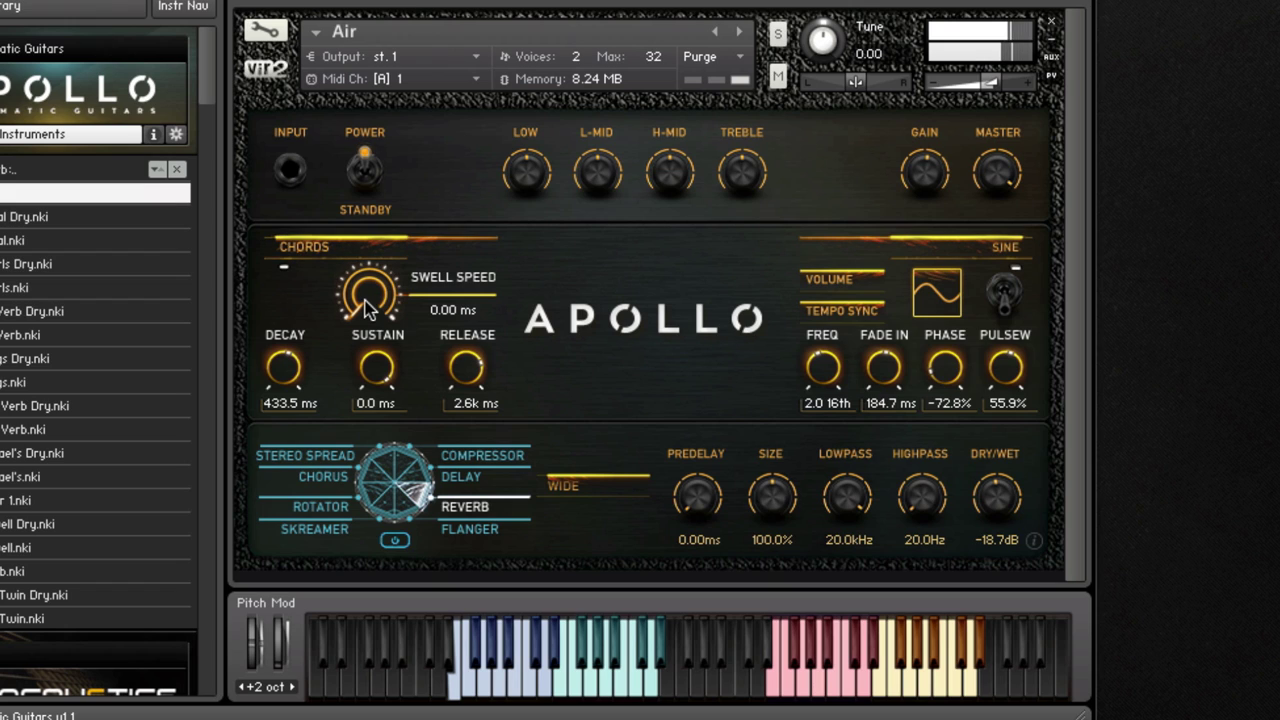
left_click_drag(372, 250, 409, 123)
Enable Air's sine LFO on volume and change its rate from 2.0 16th tempo sync to 1.0 Hz
left_click(1018, 296)
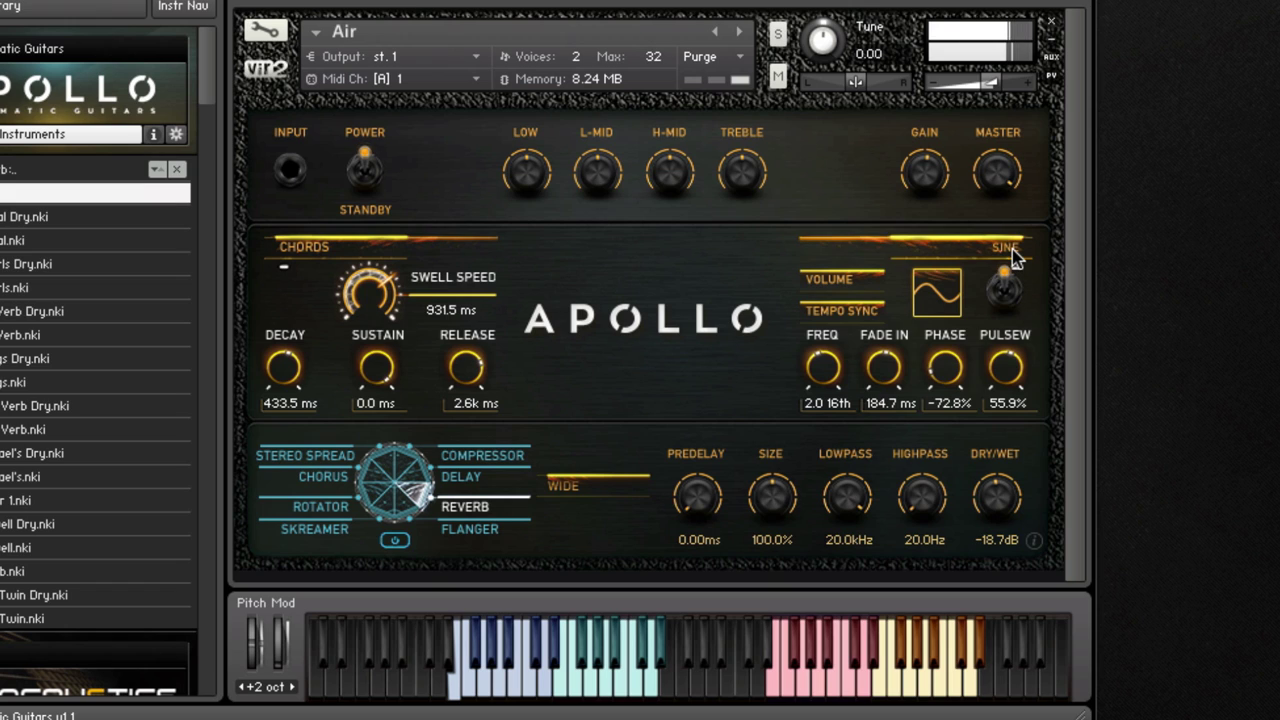
left_click(1012, 249)
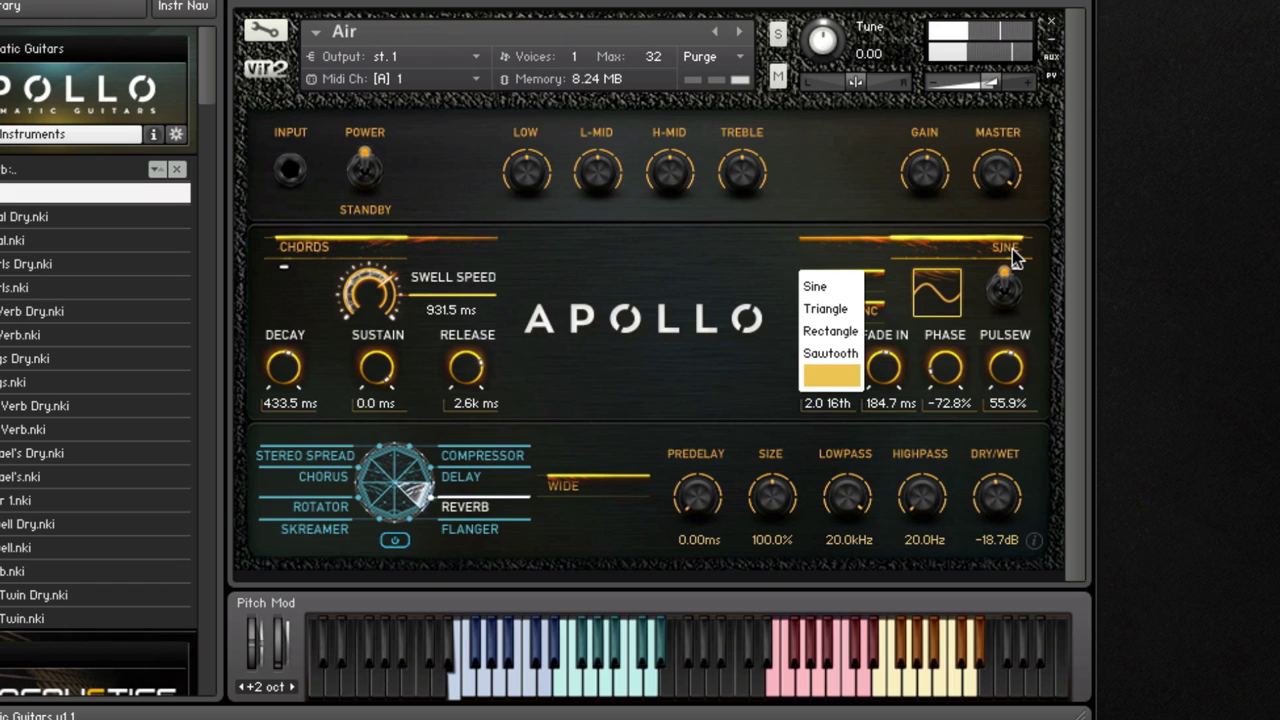
left_click(748, 250)
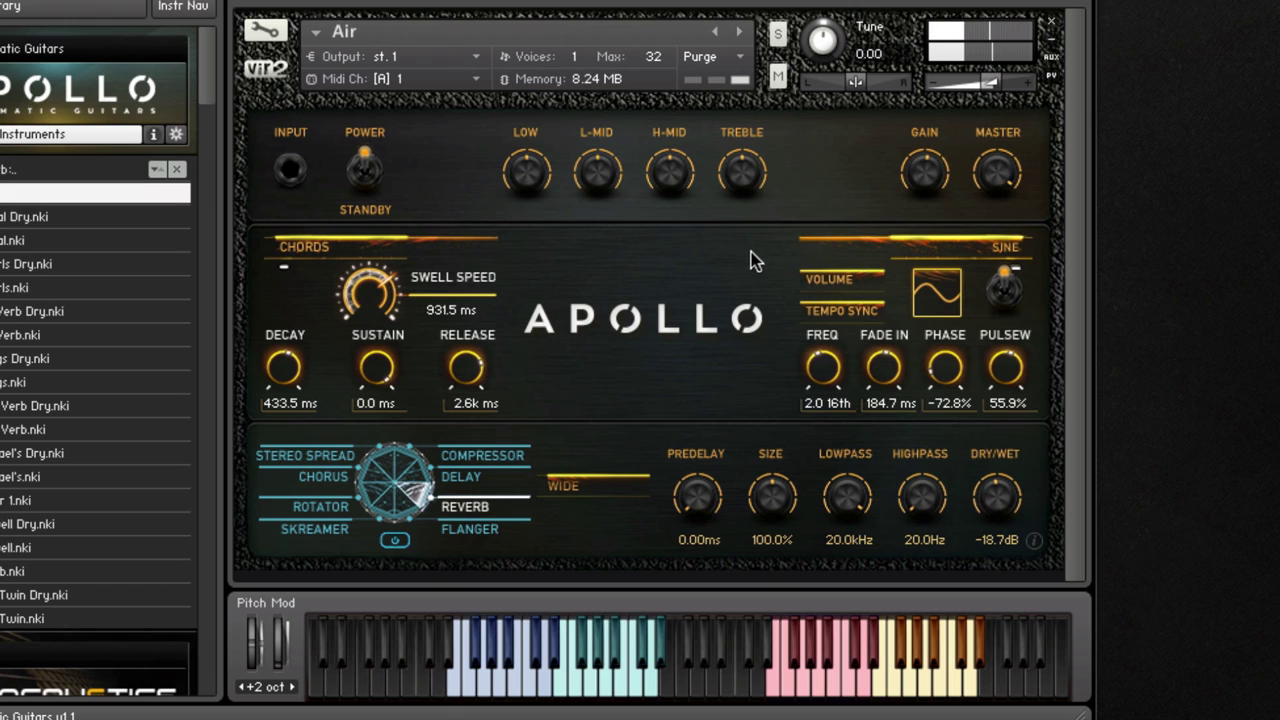
left_click(831, 275)
left_click(831, 275)
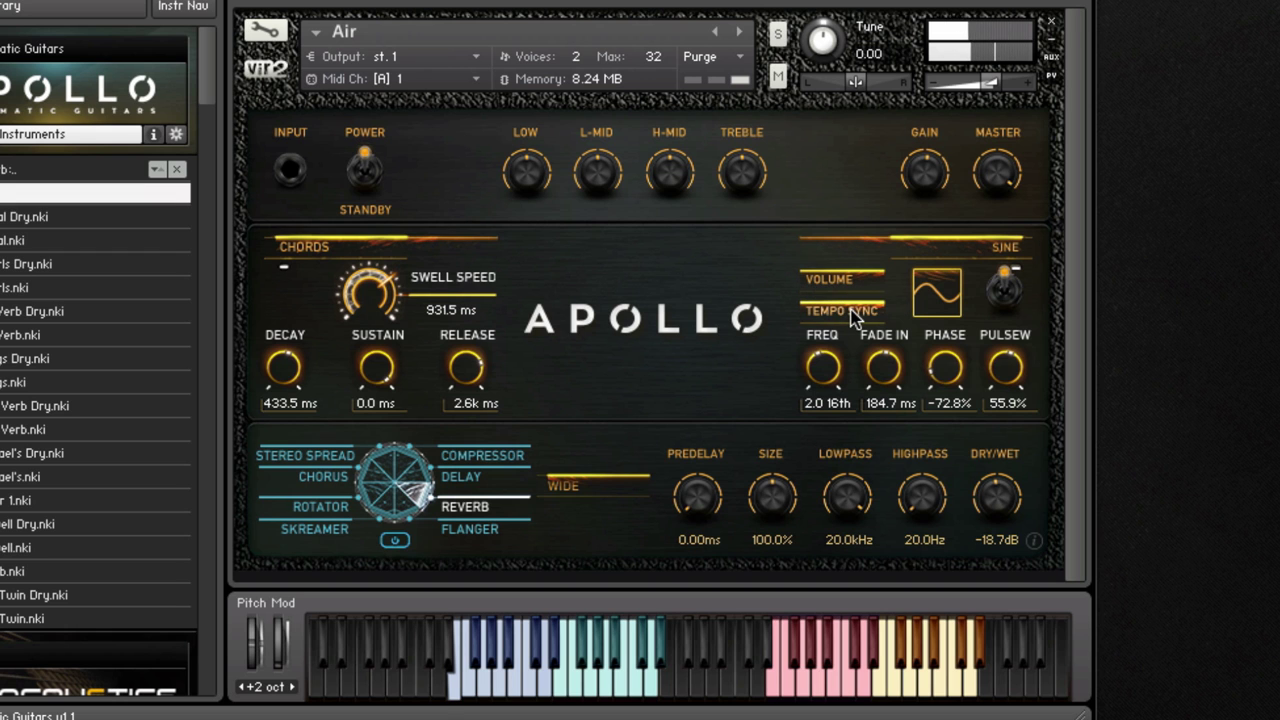
left_click(842, 310)
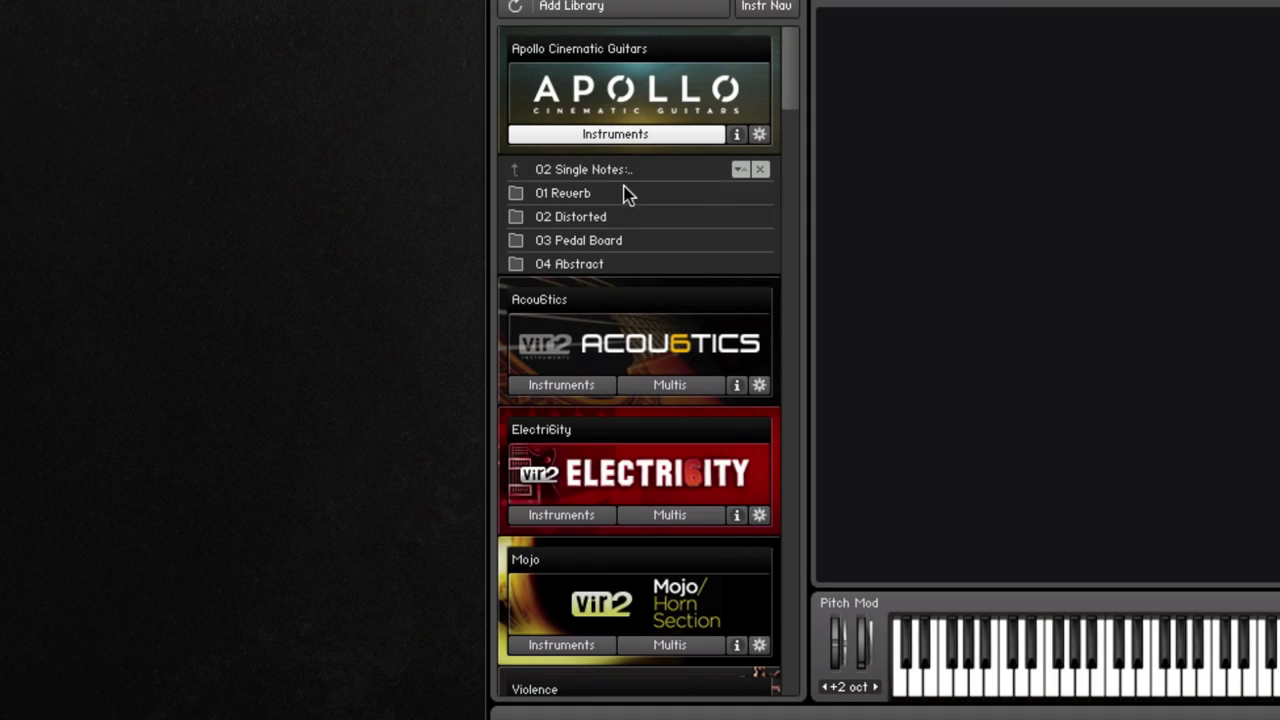
In 01 Reverb, load Chrome Dry.nki, then replace it with Chrome.nki
left_click(603, 195)
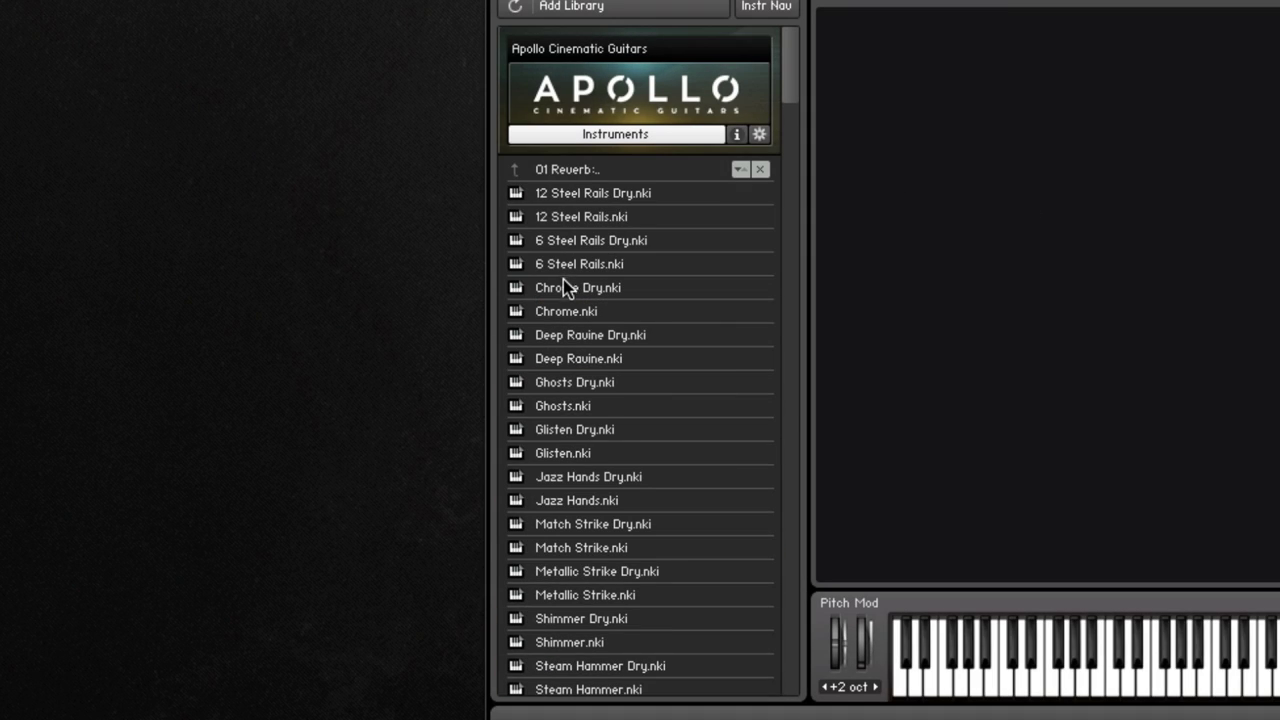
double_click(566, 287)
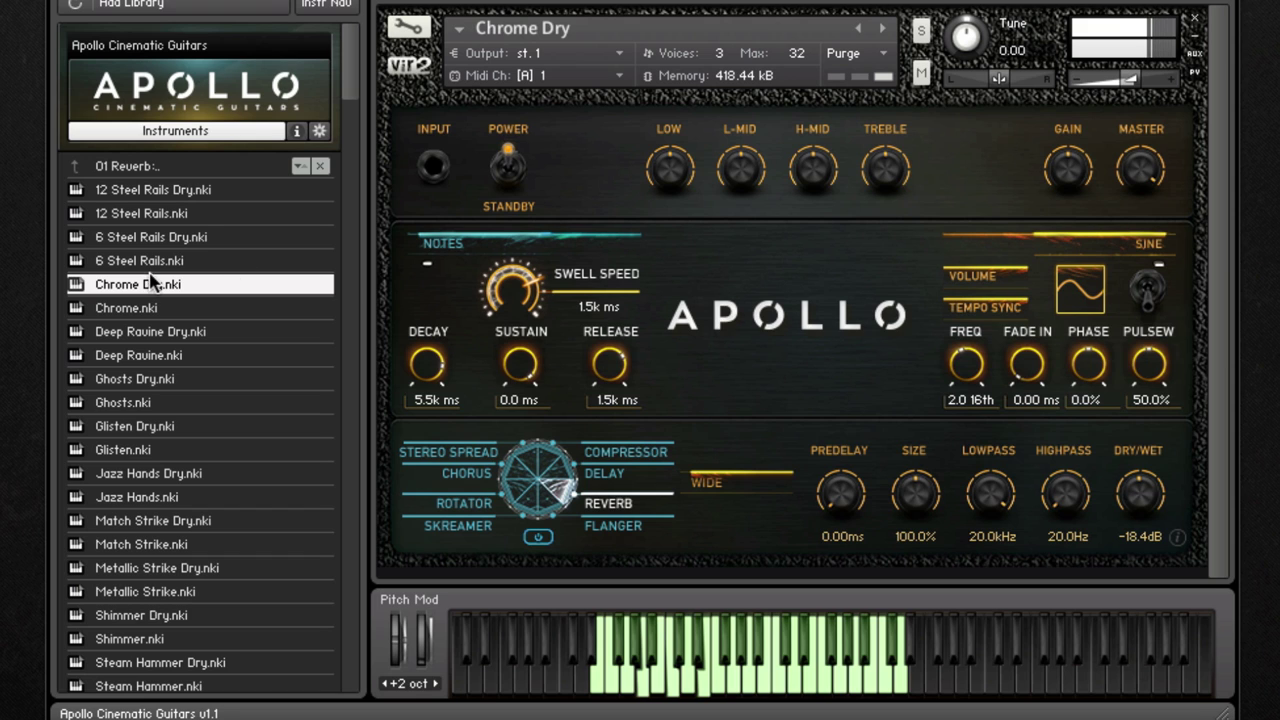
left_click_drag(138, 308, 571, 306)
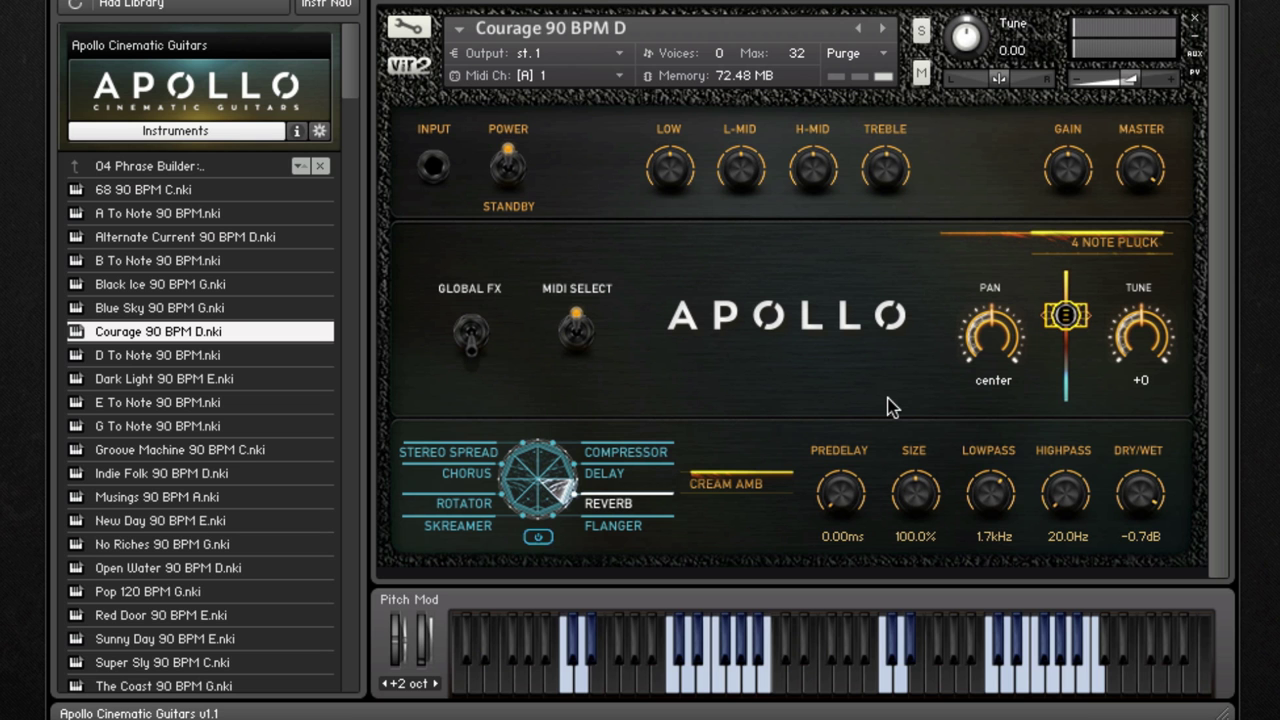
Turn on the effects section, show the Delay settings, and pan the phrase to 2 R
left_click(538, 538)
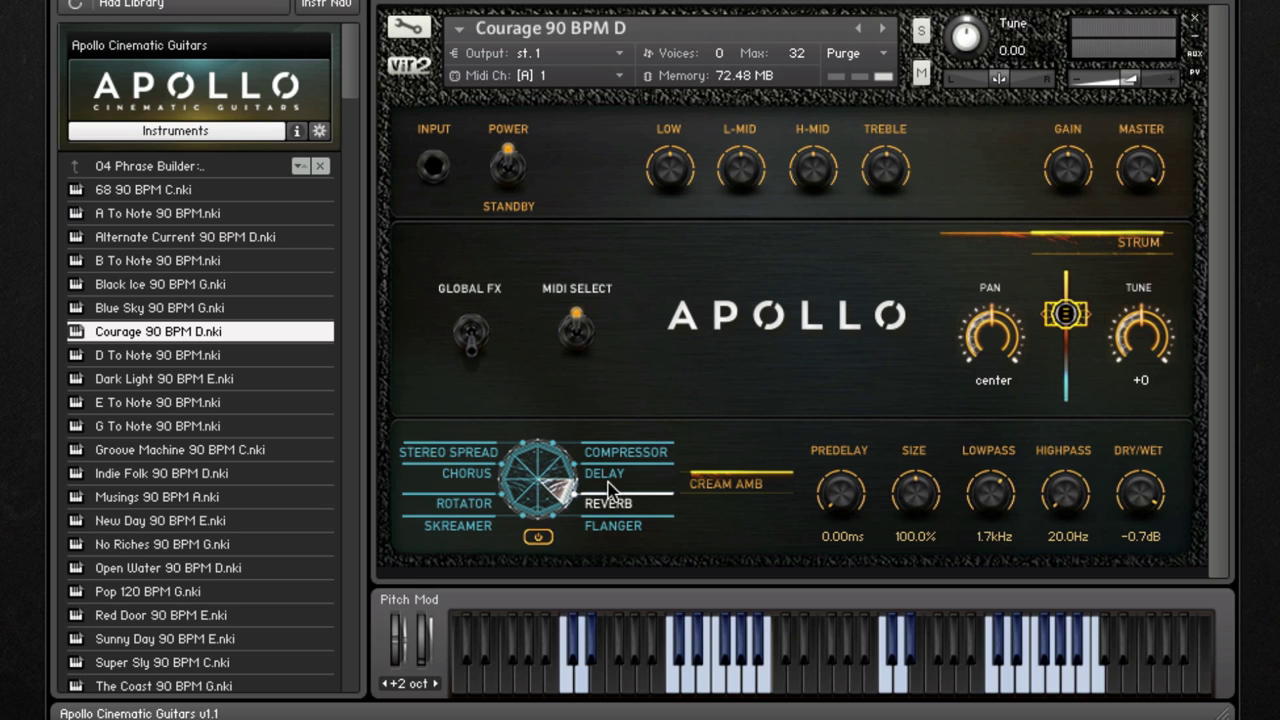
left_click(605, 474)
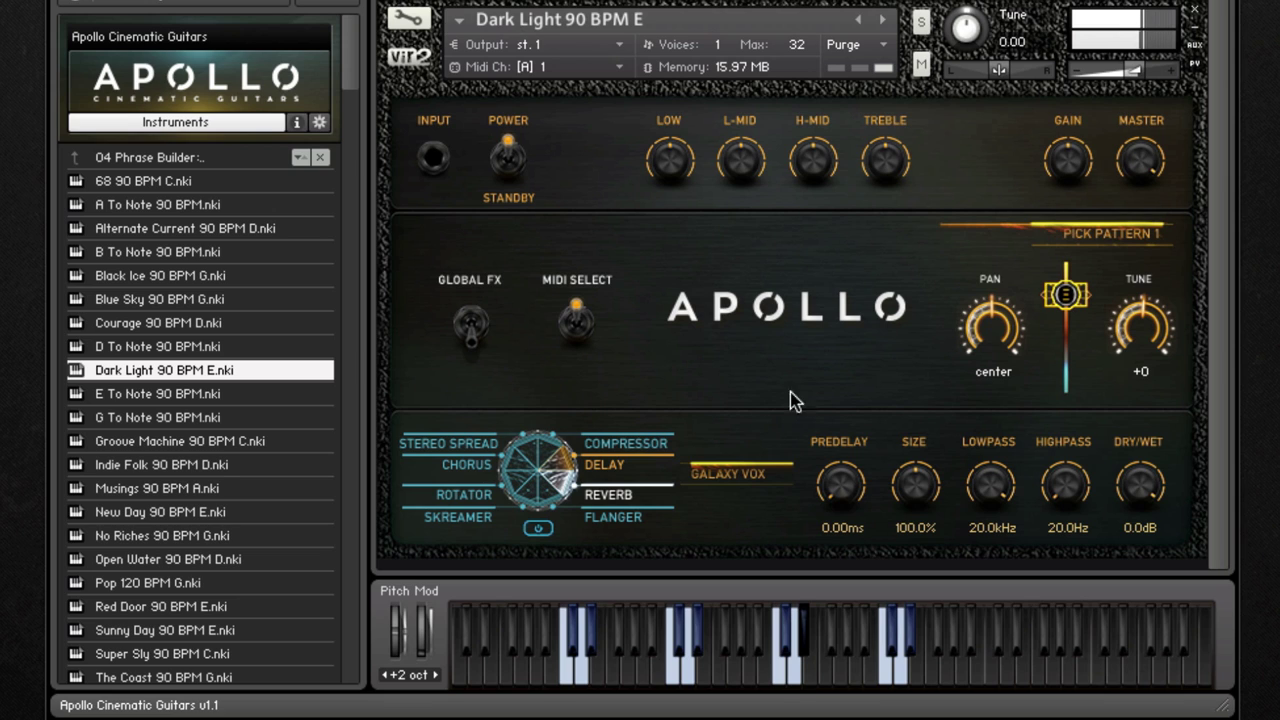
left_click_drag(970, 337, 946, 166)
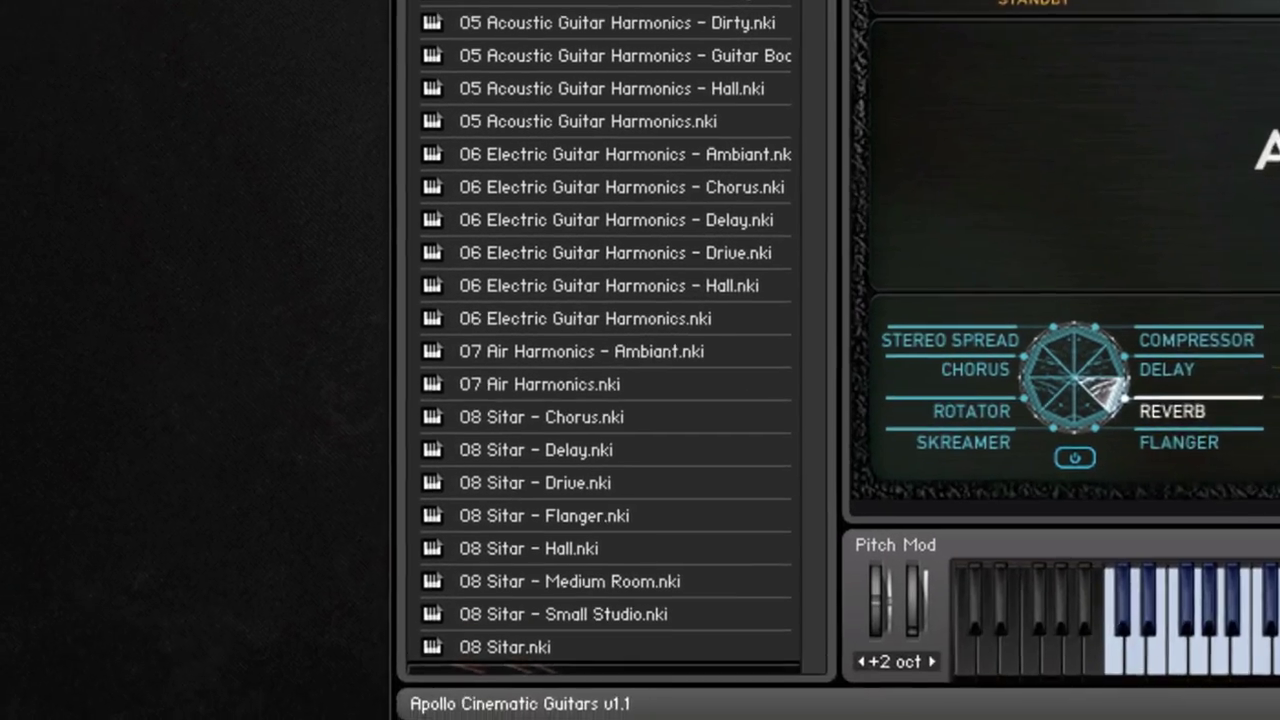
Scroll the 05 Instruments patch list up to 01 Electric Guitar Clean at the top
scroll(690, 340, "up", 4)
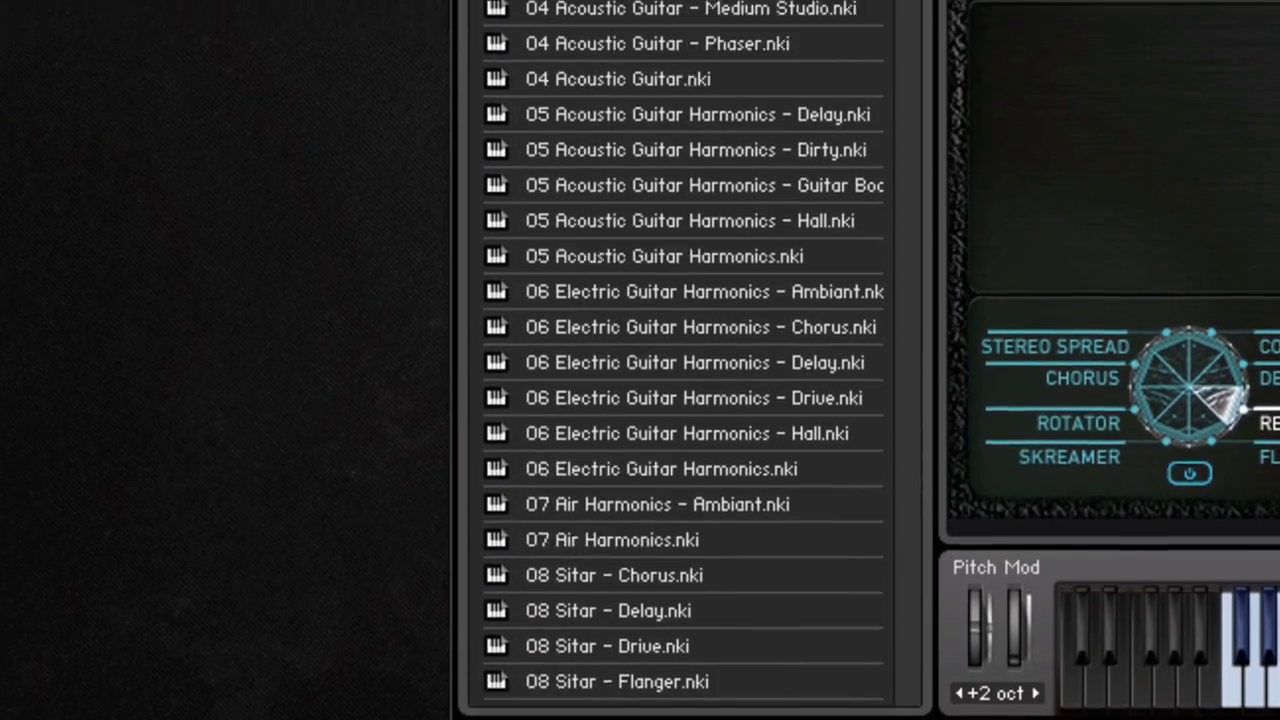
scroll(683, 360, "up", 7)
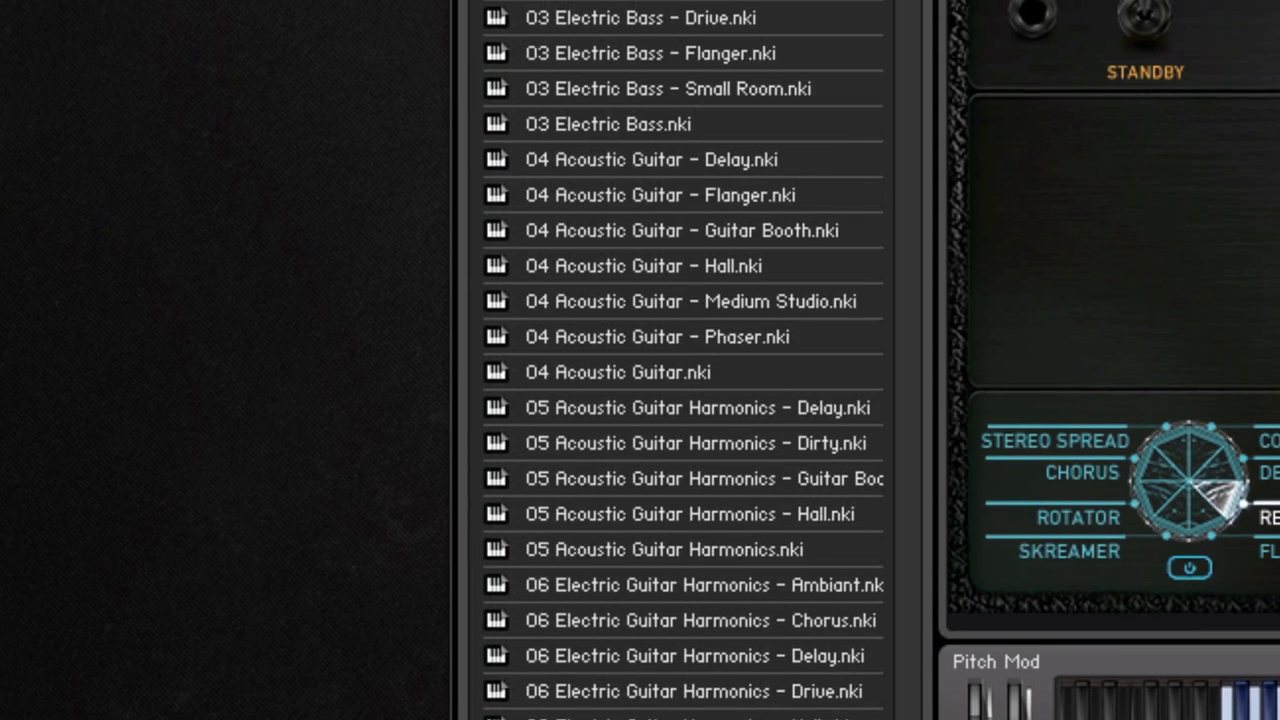
scroll(683, 360, "up", 10)
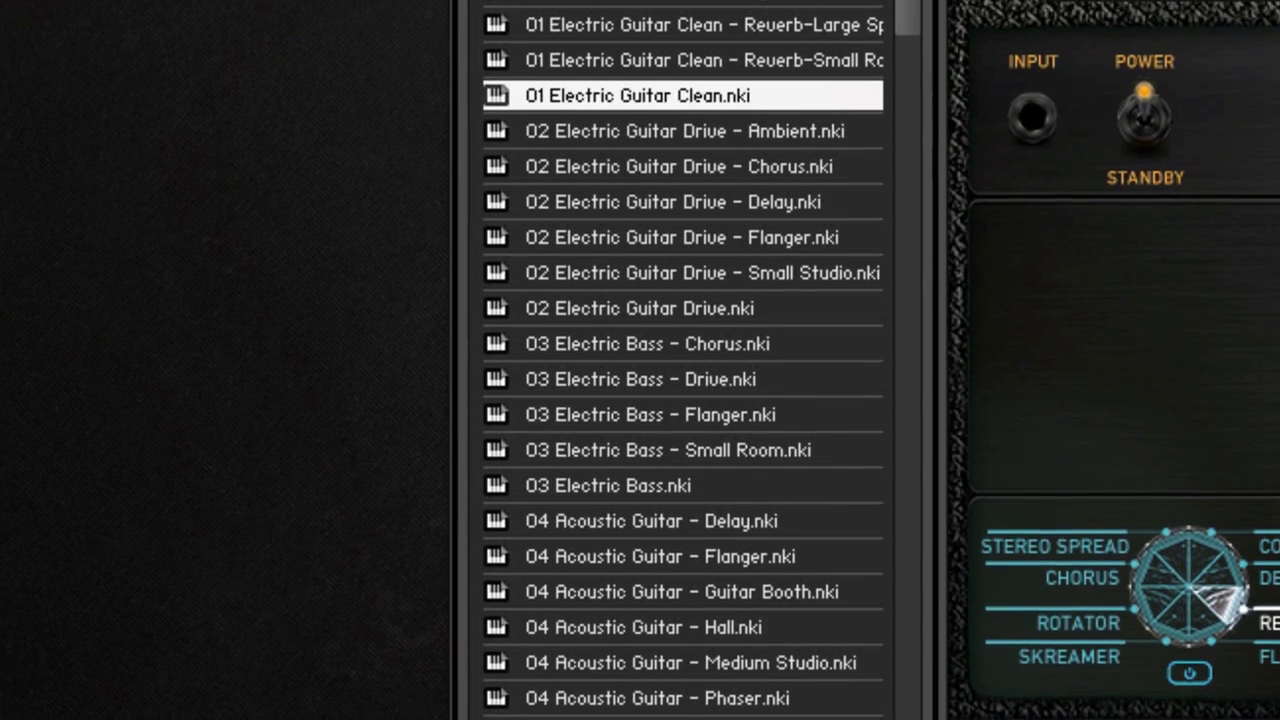
scroll(683, 360, "up", 5)
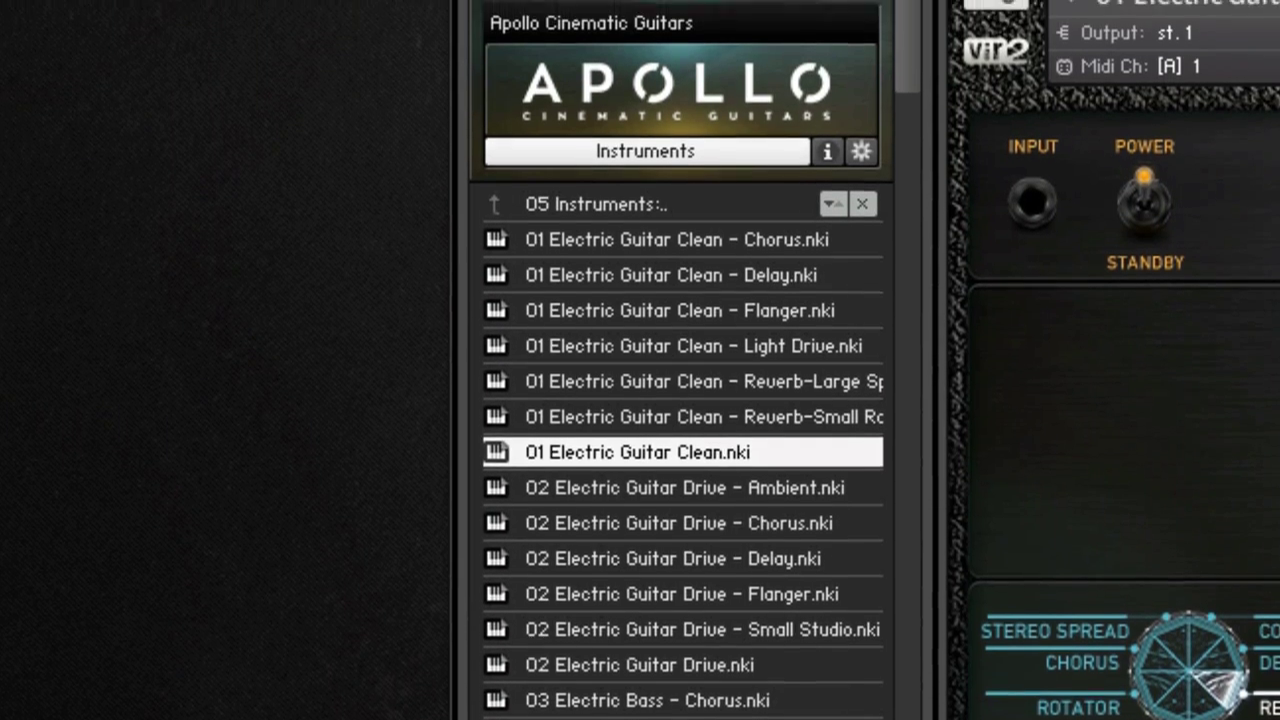